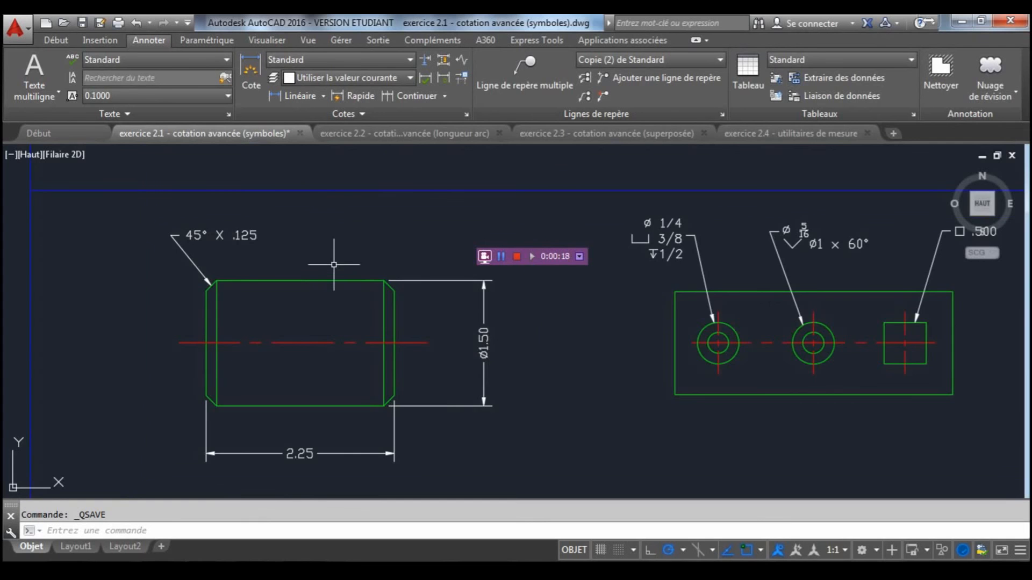
# Add a vertical linear dimension for the height of the upper chamfered cylinder, placed beside its right edge.
pyautogui.scroll(-4, 338, 301)
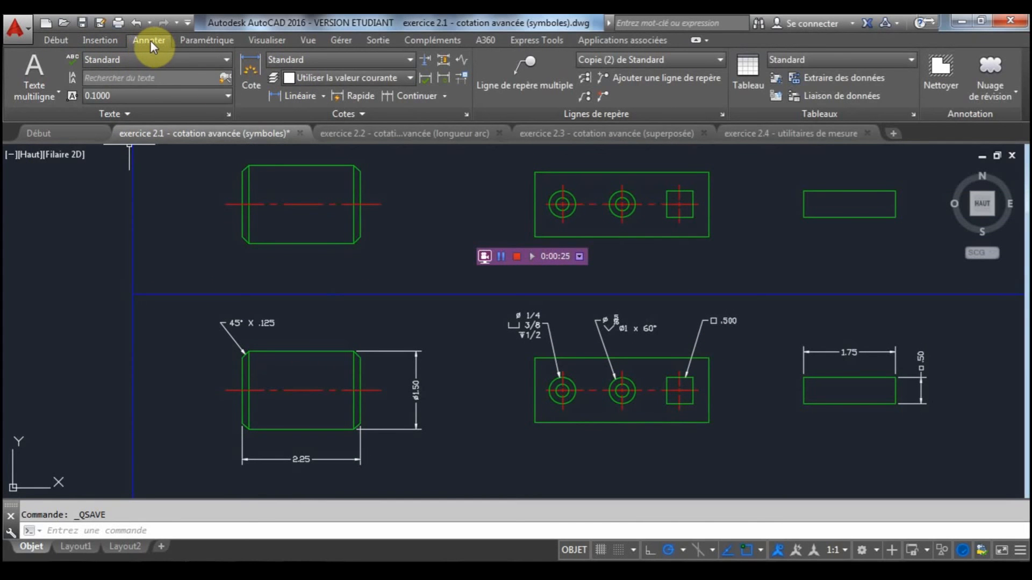
pyautogui.click(291, 96)
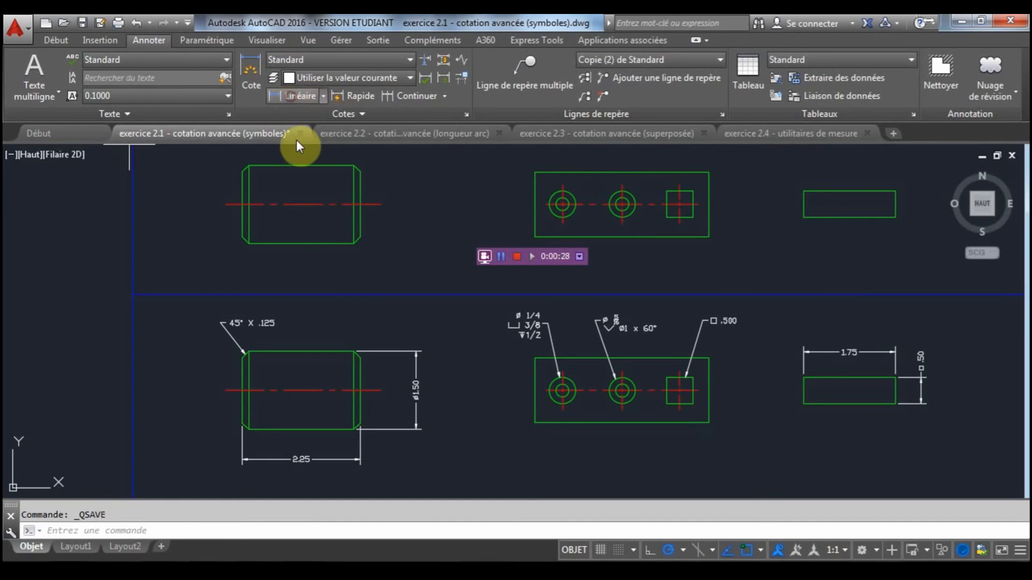
pyautogui.click(355, 165)
pyautogui.click(353, 243)
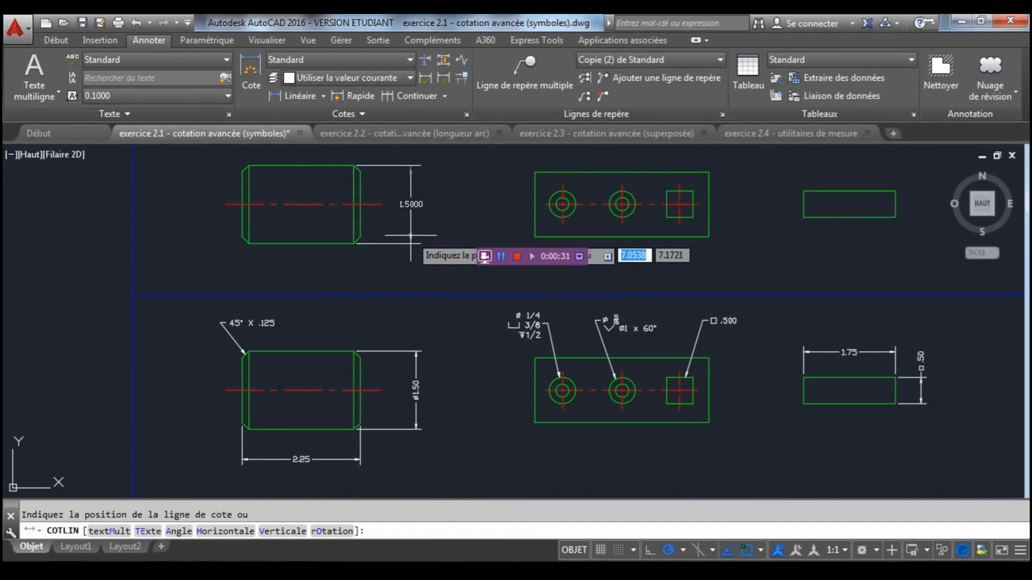
pyautogui.click(410, 207)
# Add a horizontal linear dimension for the upper cylinder's overall length, placed below the part.
pyautogui.click(290, 99)
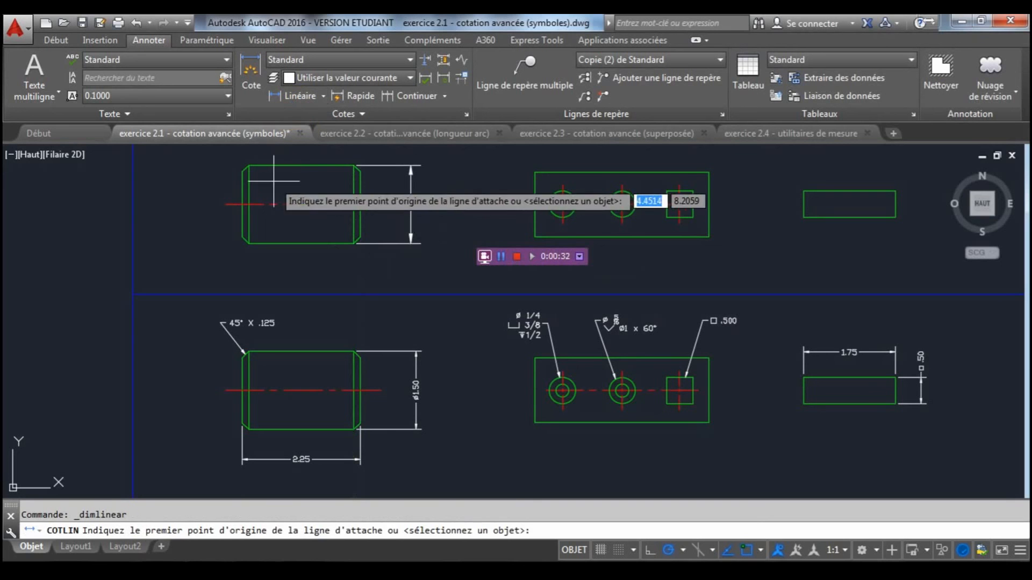
pyautogui.click(242, 236)
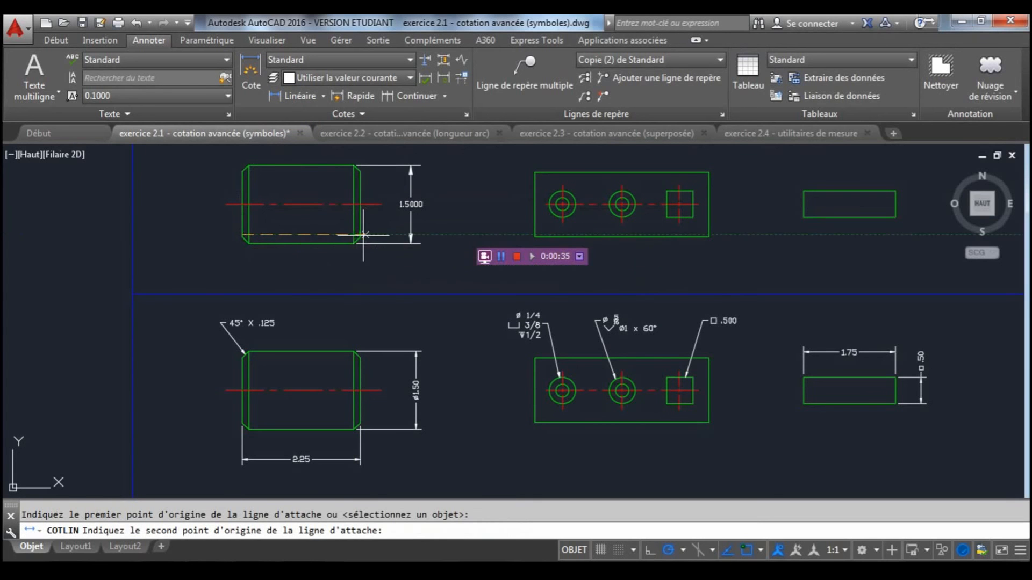
pyautogui.click(354, 244)
pyautogui.click(342, 270)
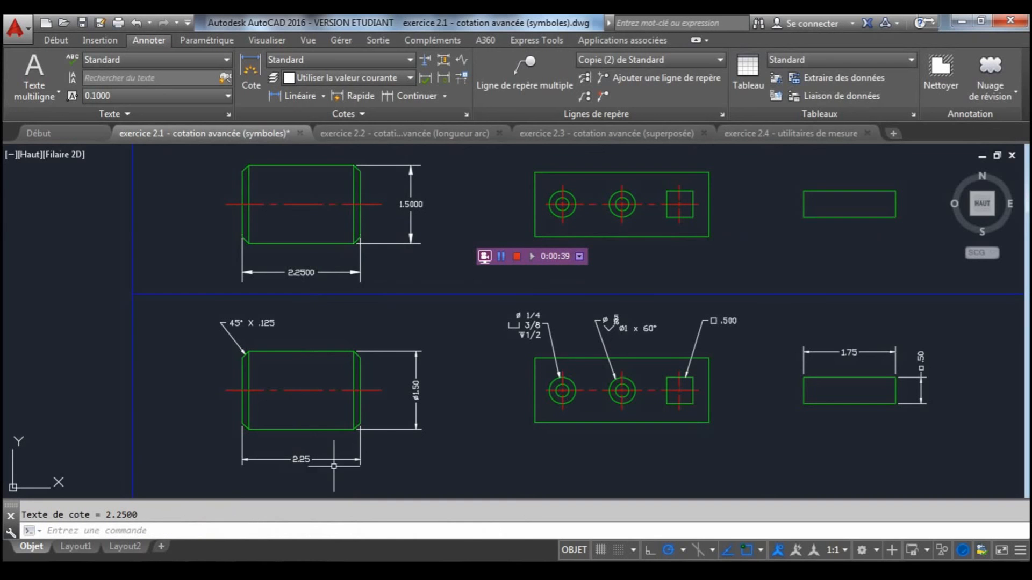
# Open the text of the upper cylinder's vertical dimension for editing.
pyautogui.scroll(2, 314, 279)
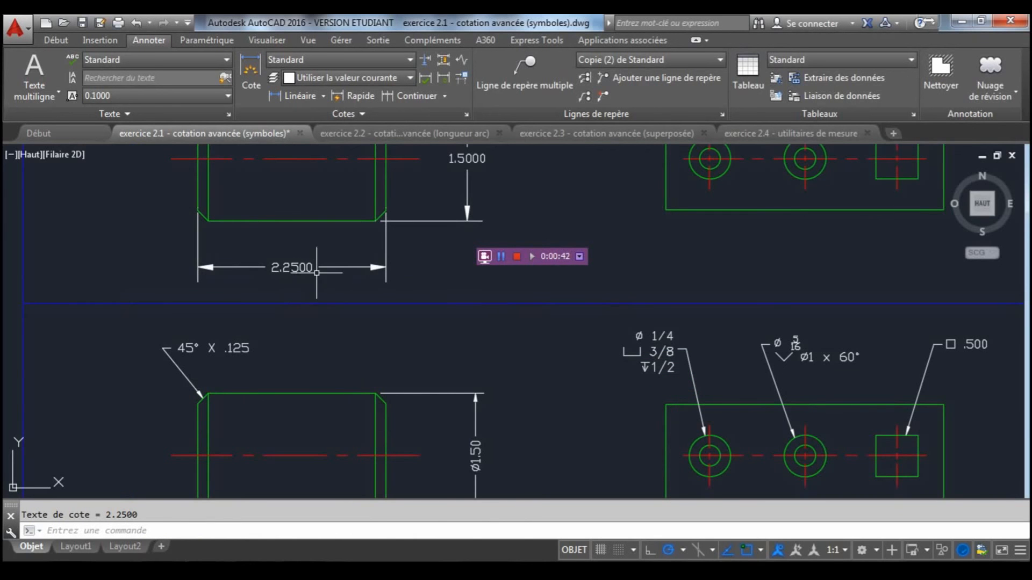
pyautogui.scroll(-2, 328, 266)
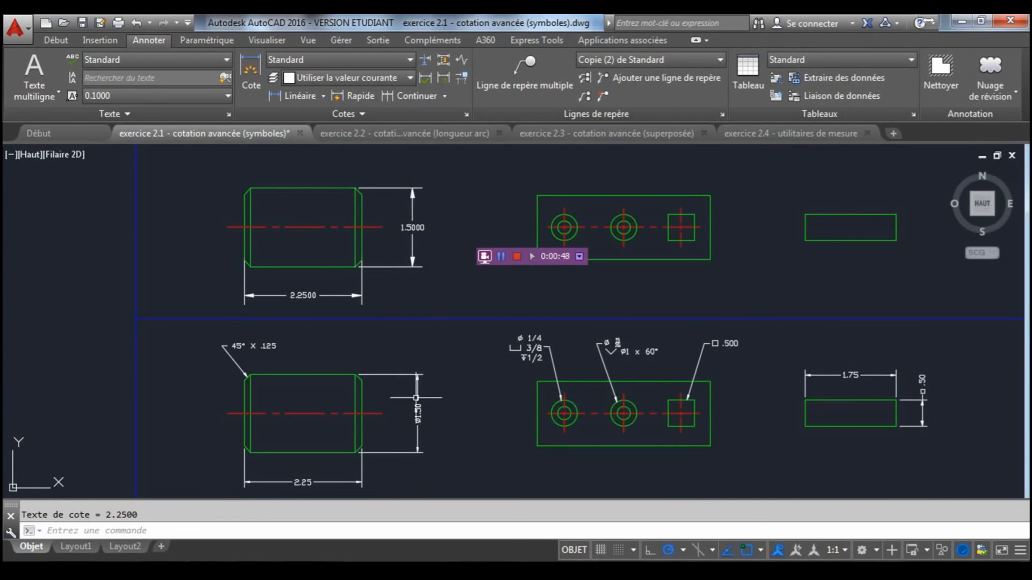
pyautogui.scroll(6, 422, 423)
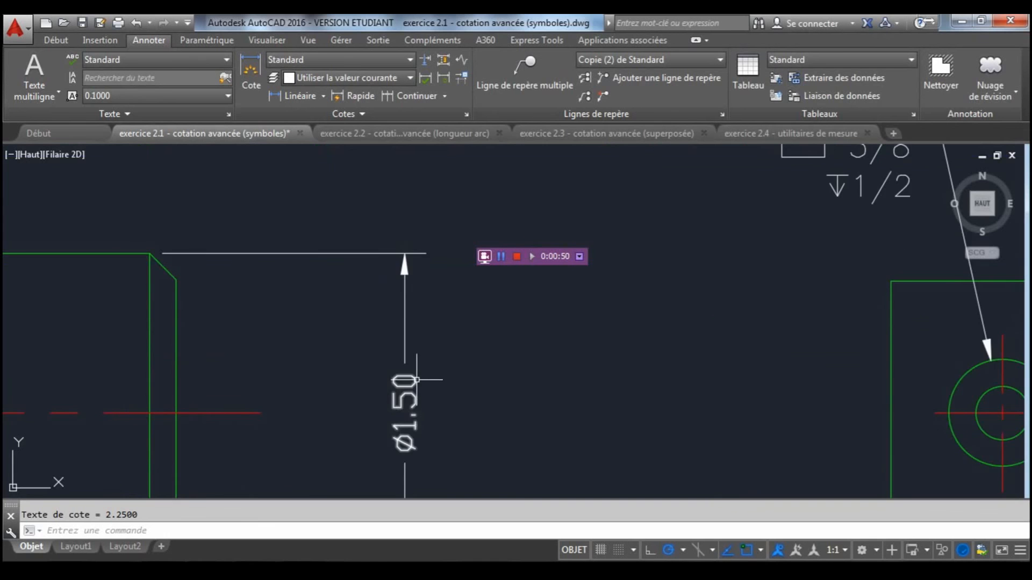
pyautogui.scroll(-6, 422, 414)
pyautogui.scroll(2, 398, 345)
pyautogui.scroll(2, 398, 345)
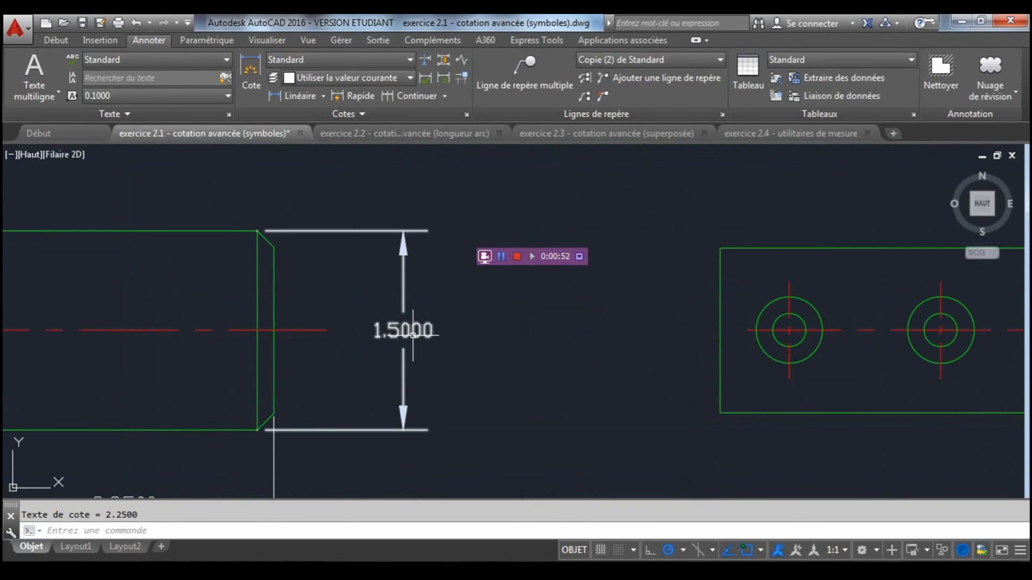
pyautogui.doubleClick(413, 333)
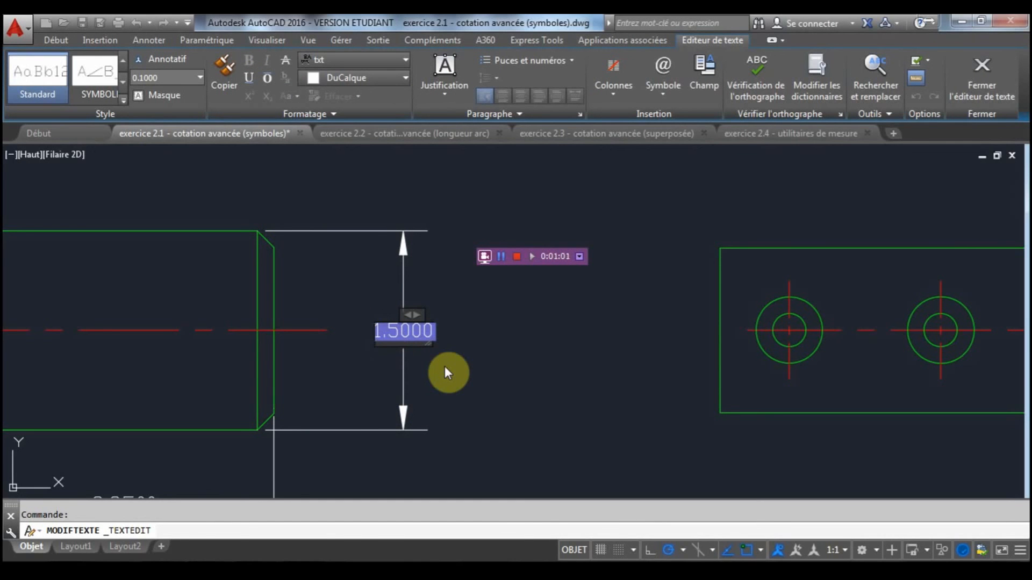
pyautogui.write('fhfhgfghf')
pyautogui.press('BackSpace')
pyautogui.press('BackSpace')
pyautogui.press('BackSpace')
pyautogui.press('BackSpace')
pyautogui.press('BackSpace')
pyautogui.press('BackSpace')
pyautogui.press('BackSpace')
pyautogui.press('BackSpace')
pyautogui.press('BackSpace')
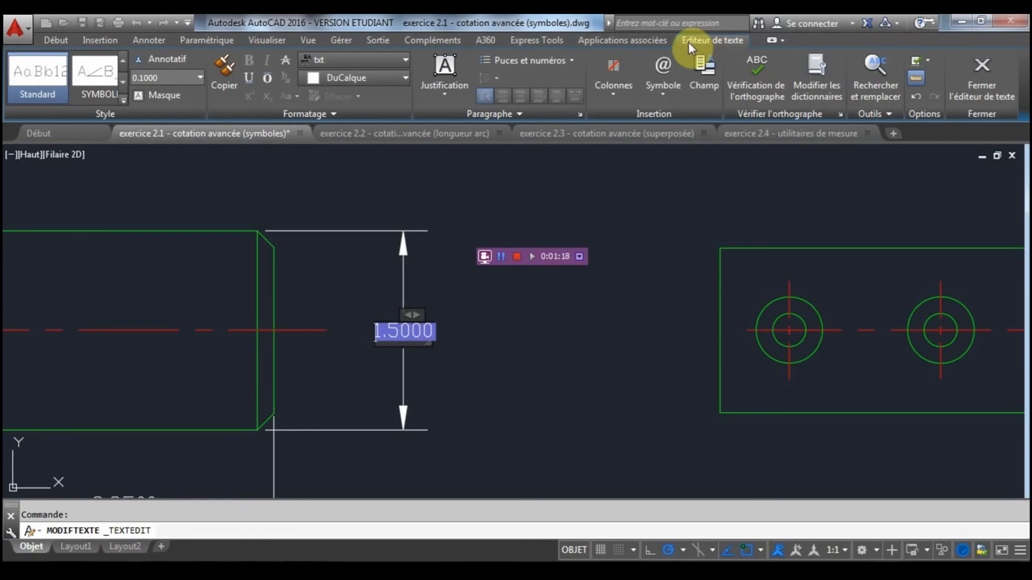
# Insert a diameter symbol directly before the vertical dimension's value, without a space, and finish the text edit.
pyautogui.click(667, 95)
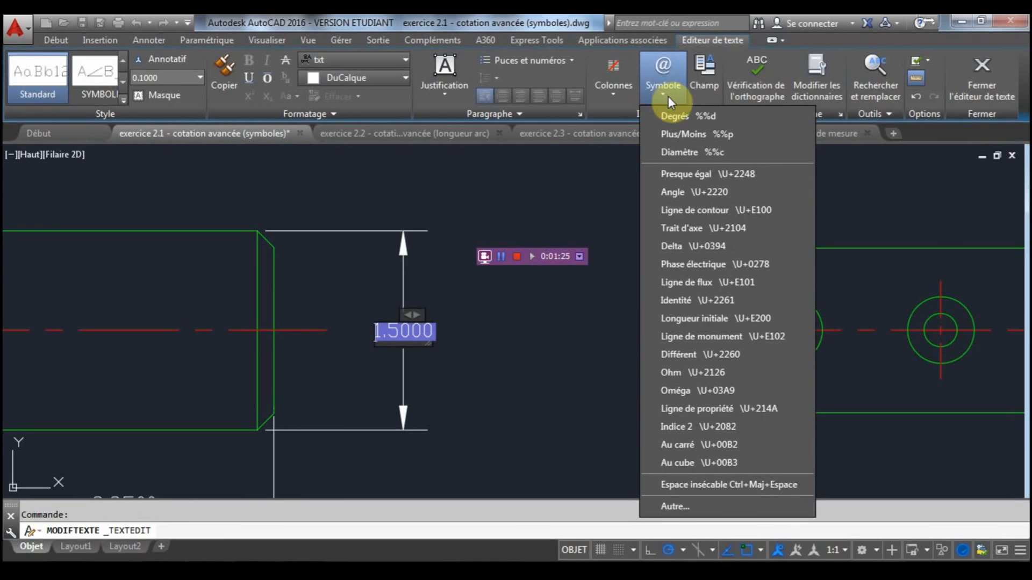
pyautogui.click(699, 153)
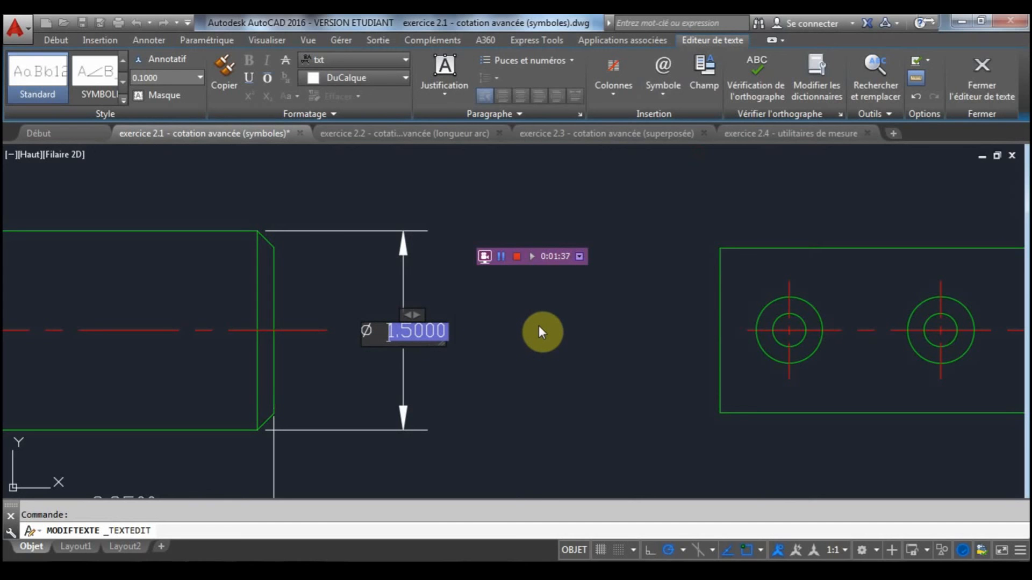
pyautogui.write('%%')
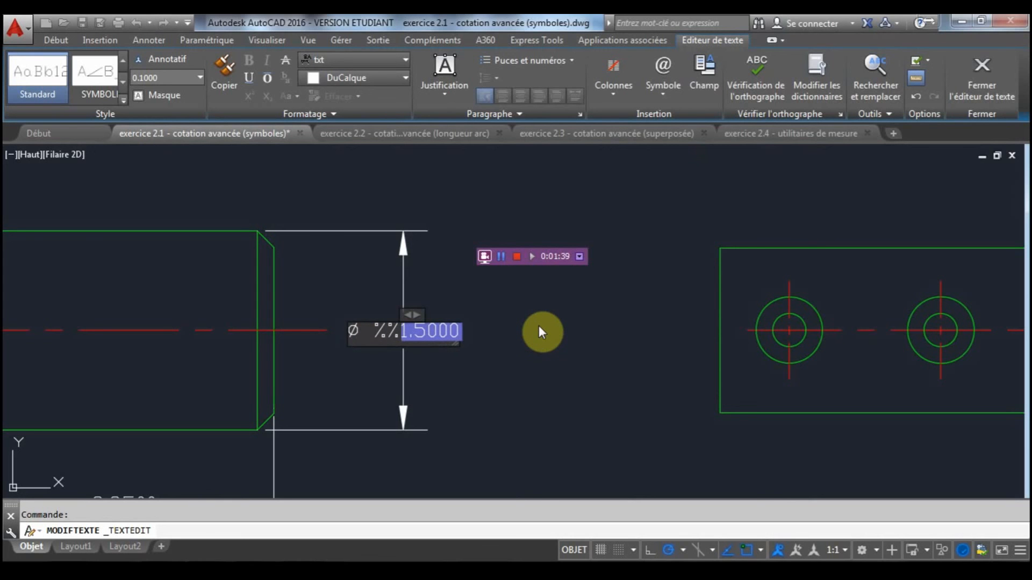
pyautogui.write('c')
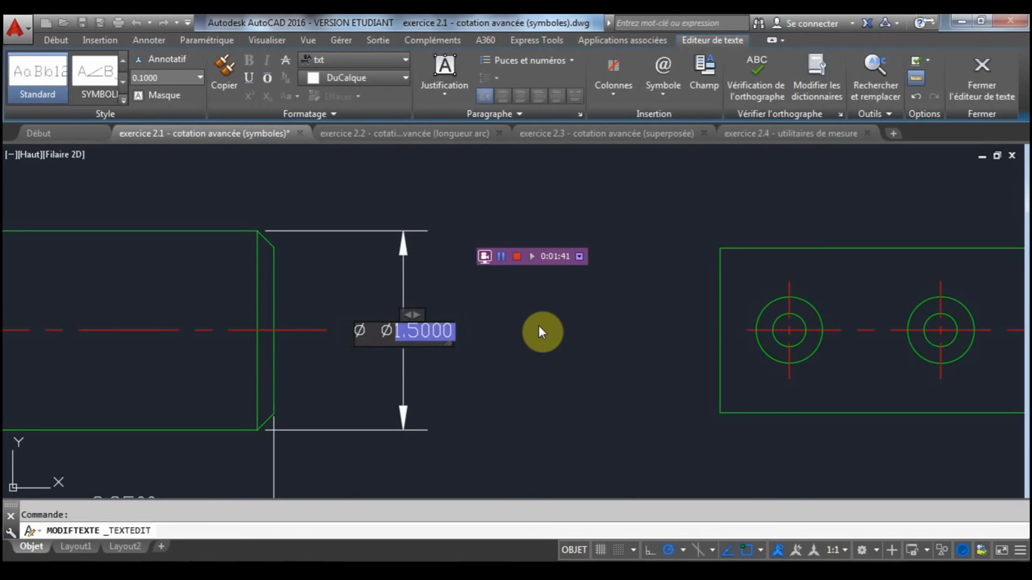
pyautogui.press('BackSpace')
pyautogui.press('BackSpace')
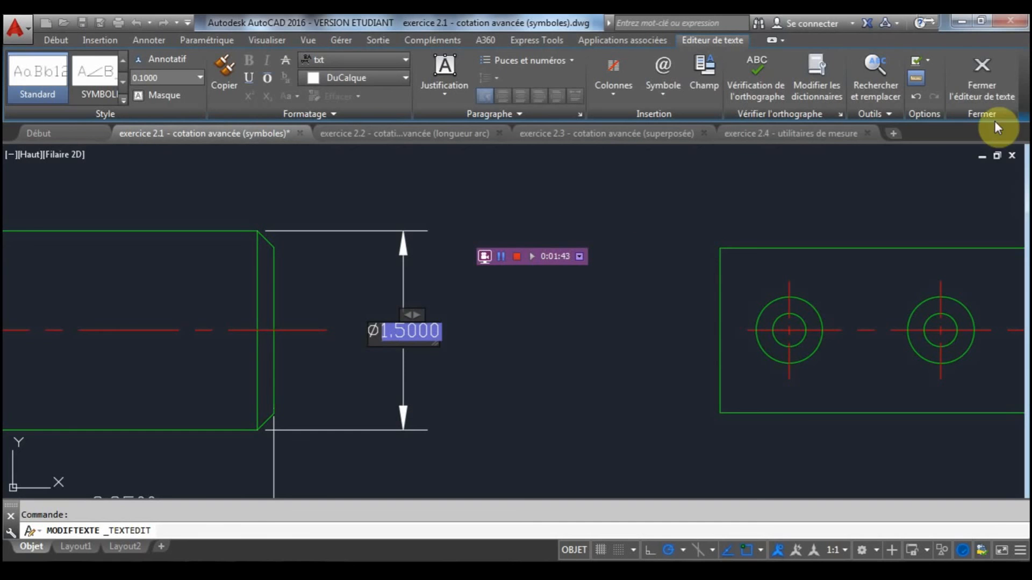
pyautogui.click(988, 88)
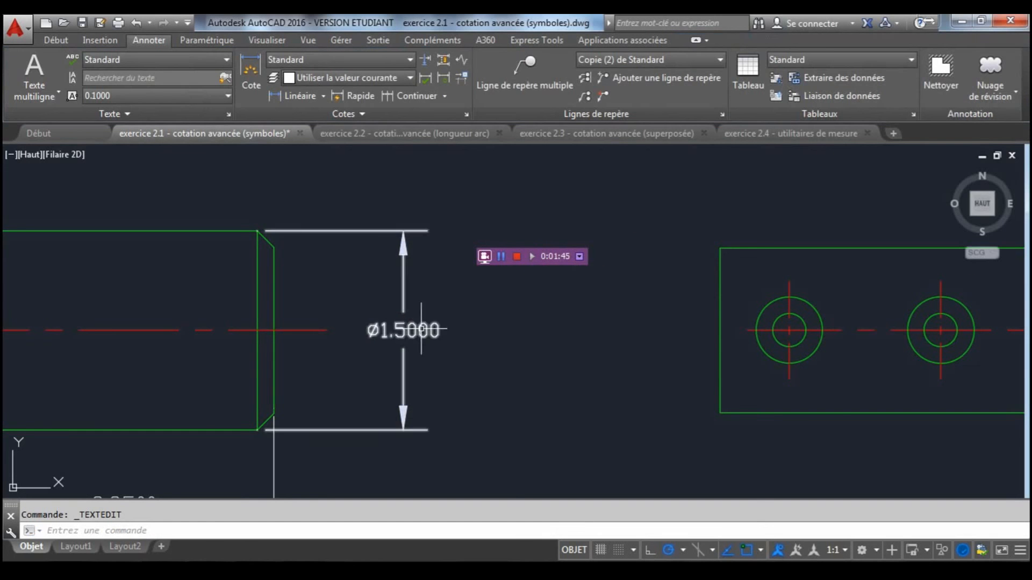
# Place a multileader with its arrowhead on the upper cylinder's top-left chamfer and its landing up and to the left.
pyautogui.scroll(-4, 583, 333)
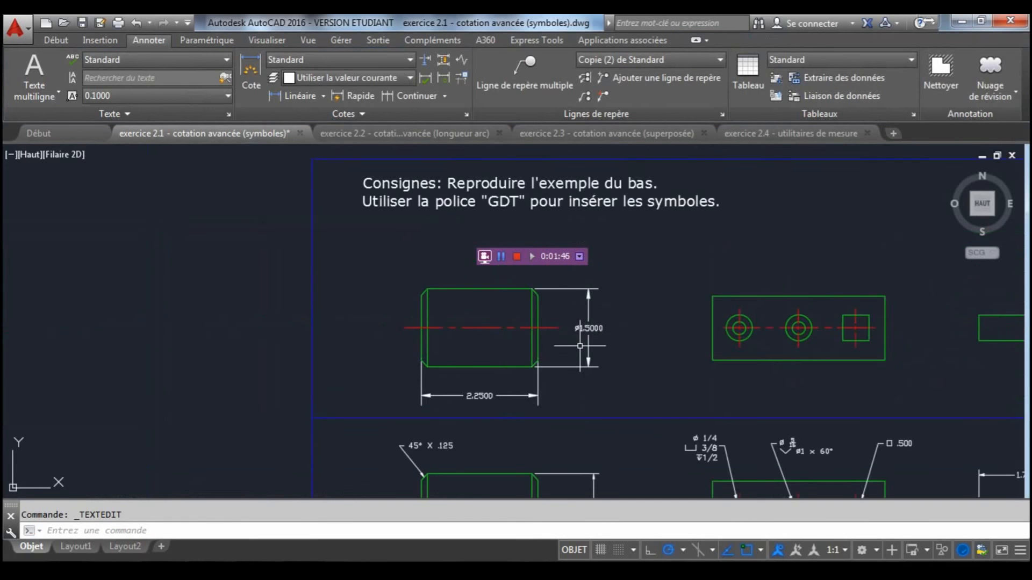
pyautogui.moveTo(560, 369); pyautogui.dragTo(598, 297, button='middle')
pyautogui.scroll(4, 489, 384)
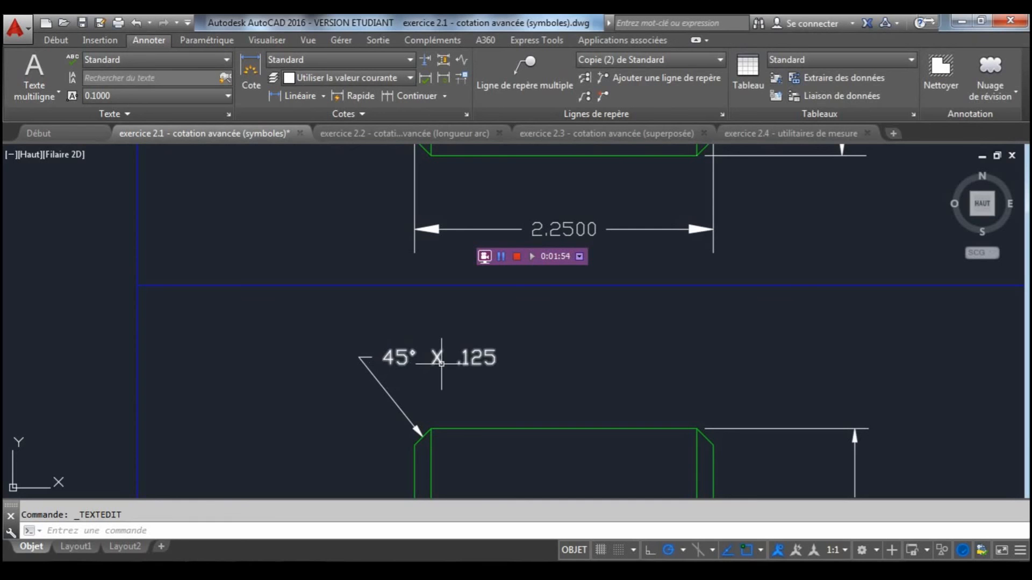
pyautogui.scroll(-3, 539, 359)
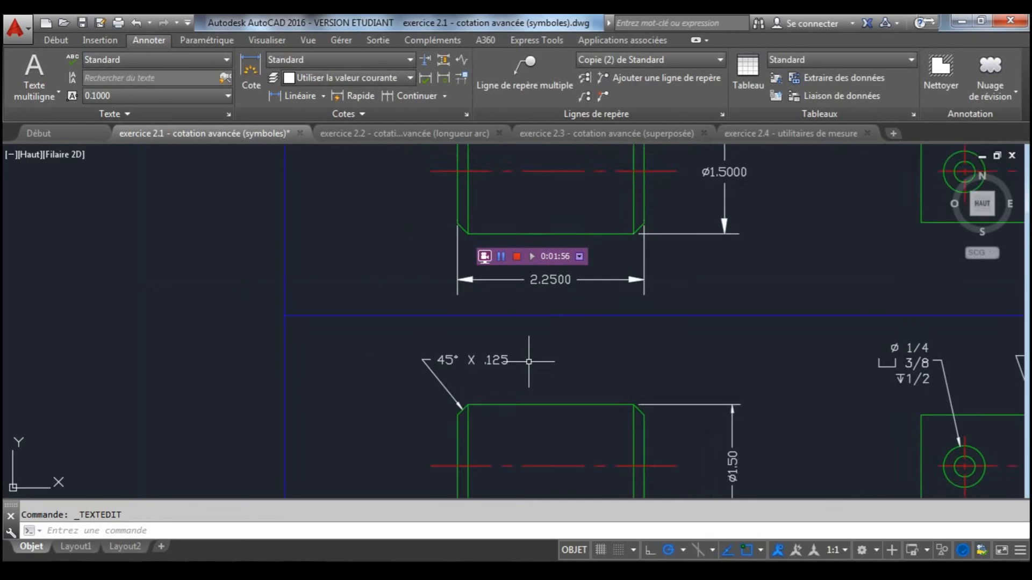
pyautogui.moveTo(486, 389); pyautogui.dragTo(459, 385, button='middle')
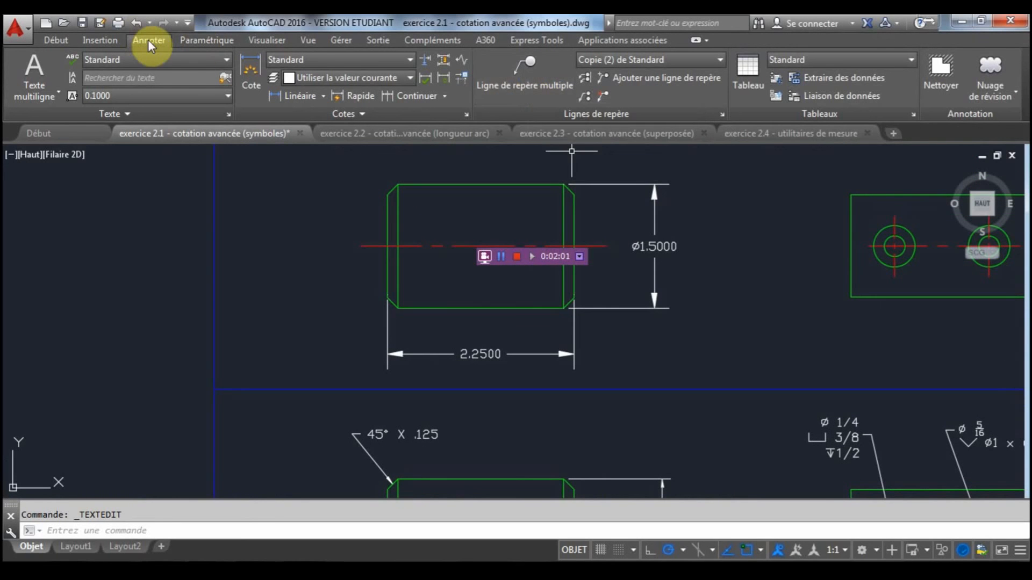
pyautogui.click(533, 70)
pyautogui.moveTo(388, 188); pyautogui.dragTo(385, 204, button='middle')
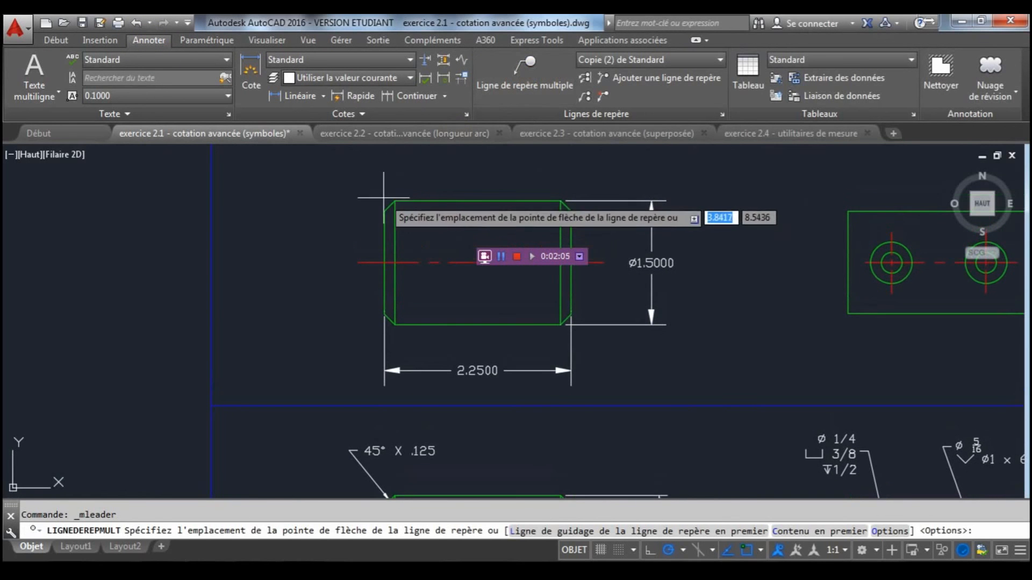
pyautogui.click(385, 204)
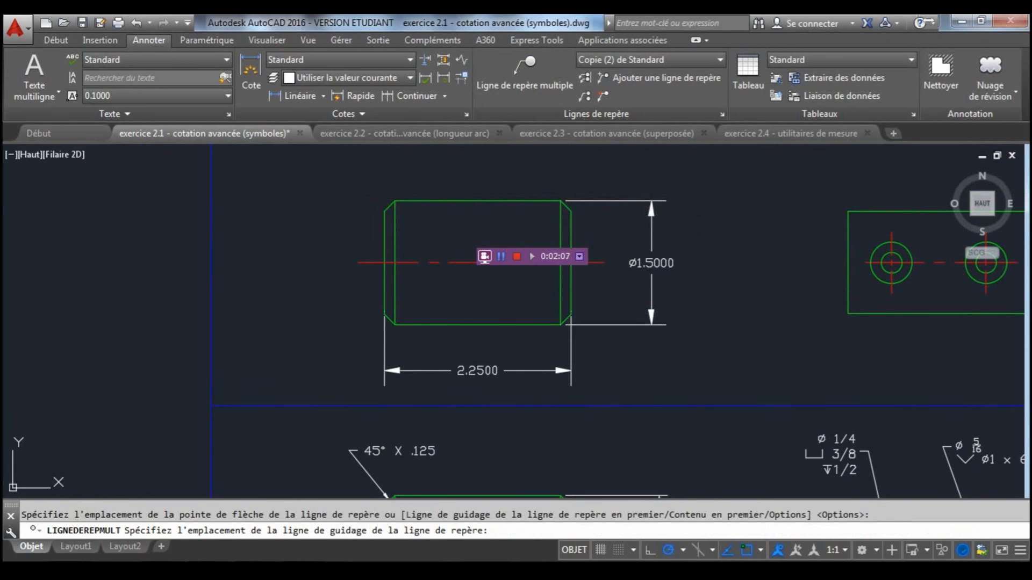
pyautogui.click(365, 166)
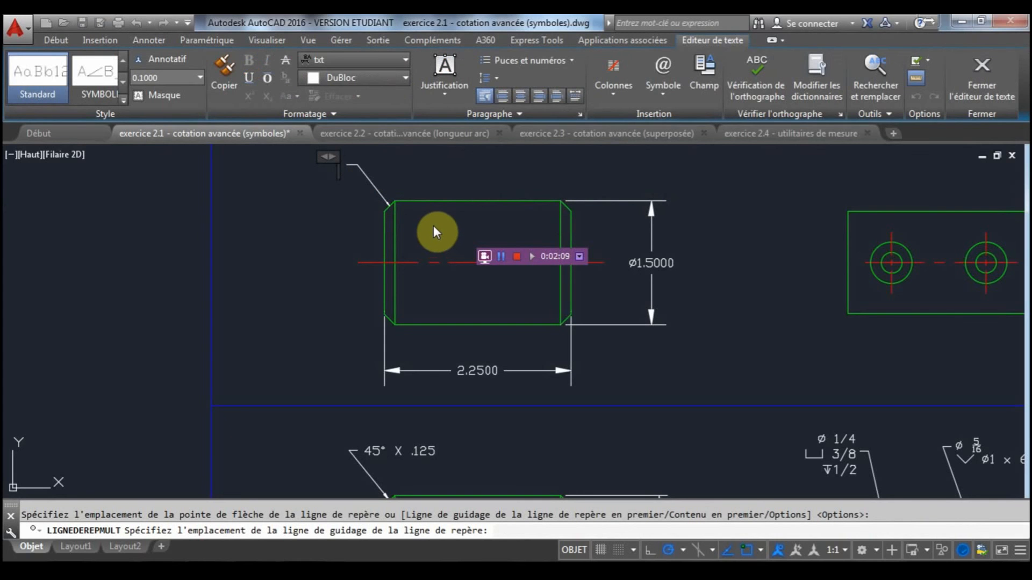
# Enter "45° x .125" as the chamfer leader's text, using the degree symbol, and close the text editor.
pyautogui.write('45 x')
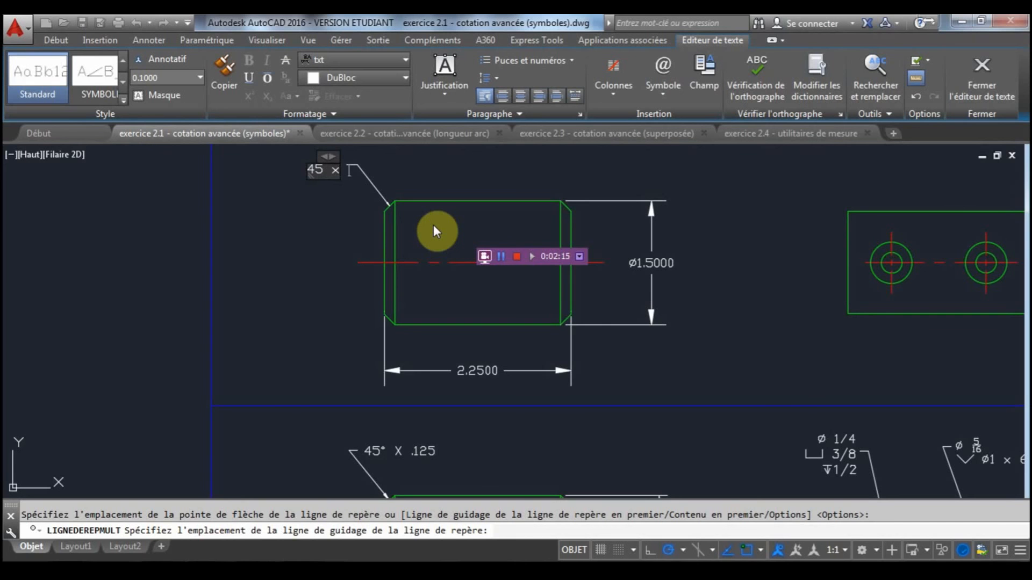
pyautogui.write(' .125')
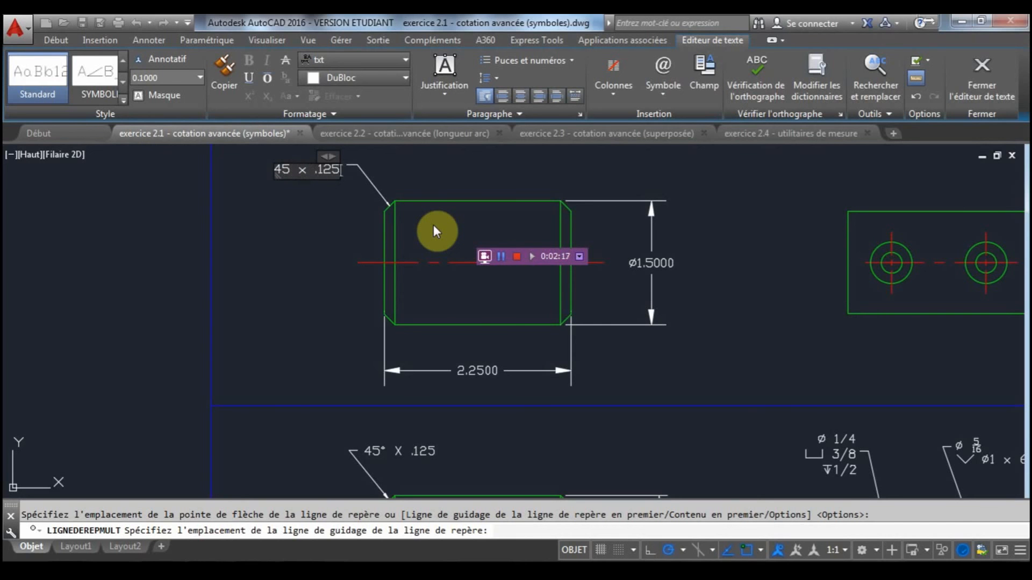
pyautogui.press('Left')
pyautogui.press('Left')
pyautogui.press('Left')
pyautogui.press('Left')
pyautogui.click(663, 85)
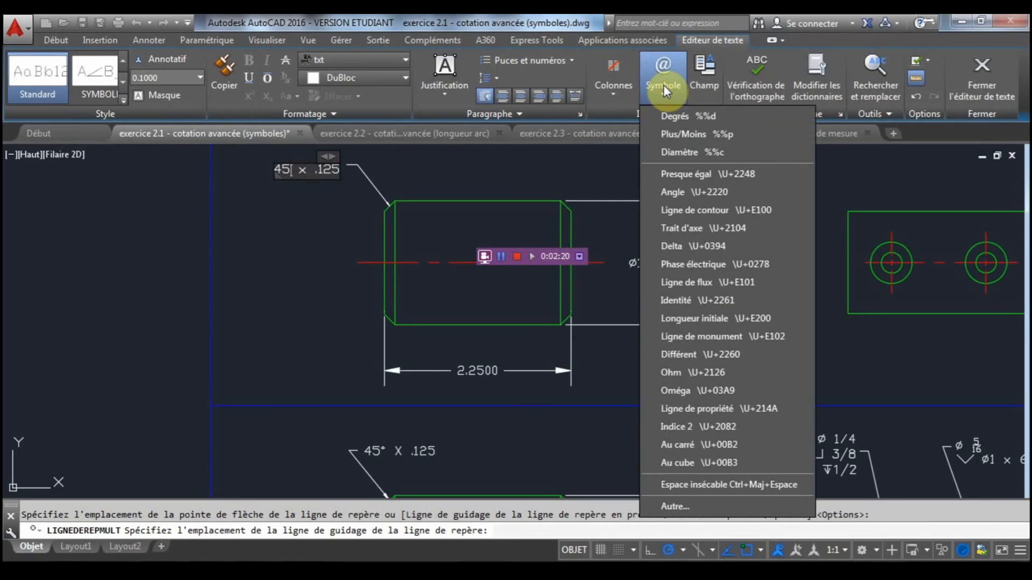
pyautogui.click(707, 117)
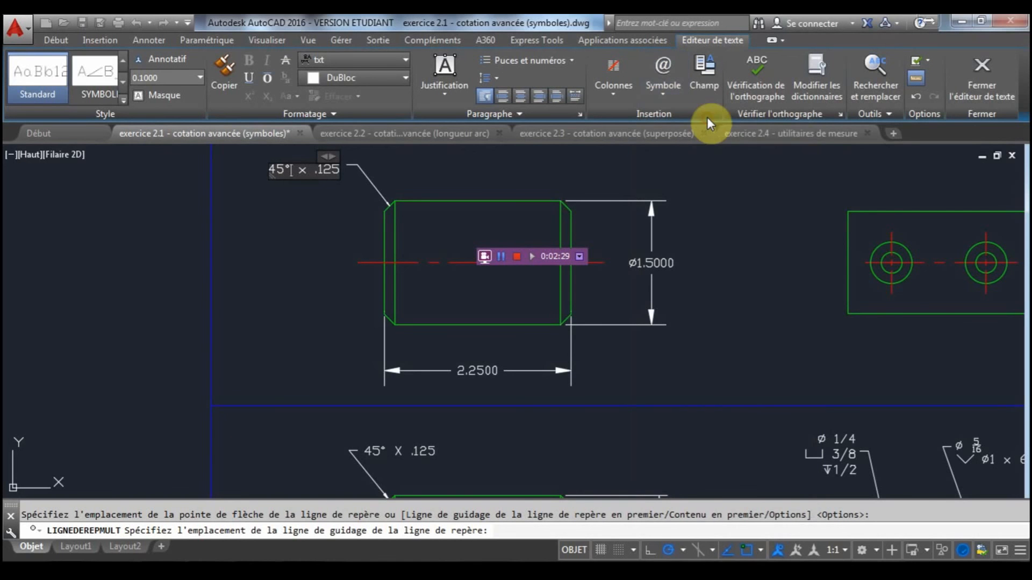
pyautogui.click(979, 80)
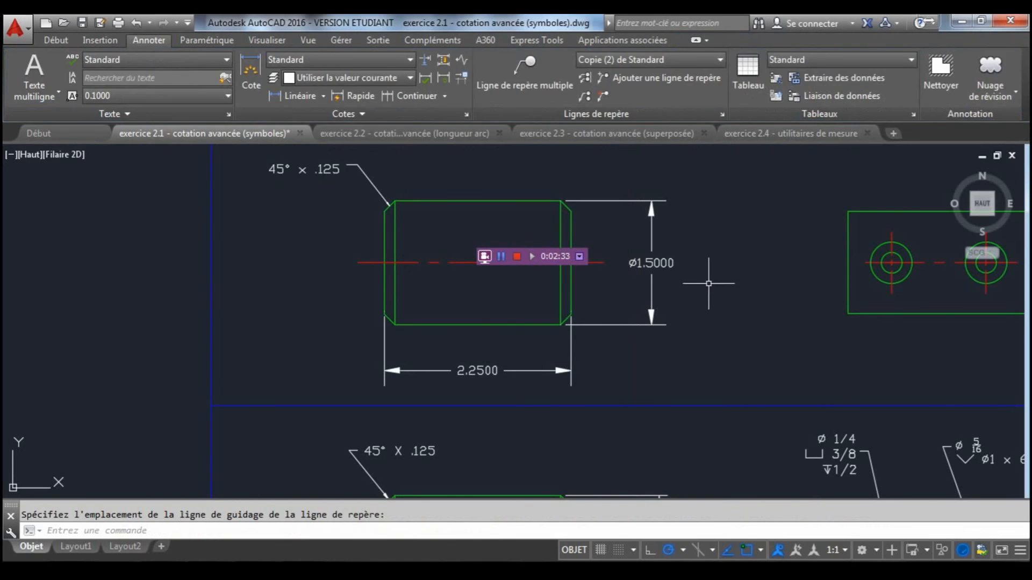
# Save the drawing.
pyautogui.scroll(-2, 707, 282)
pyautogui.scroll(2, 706, 268)
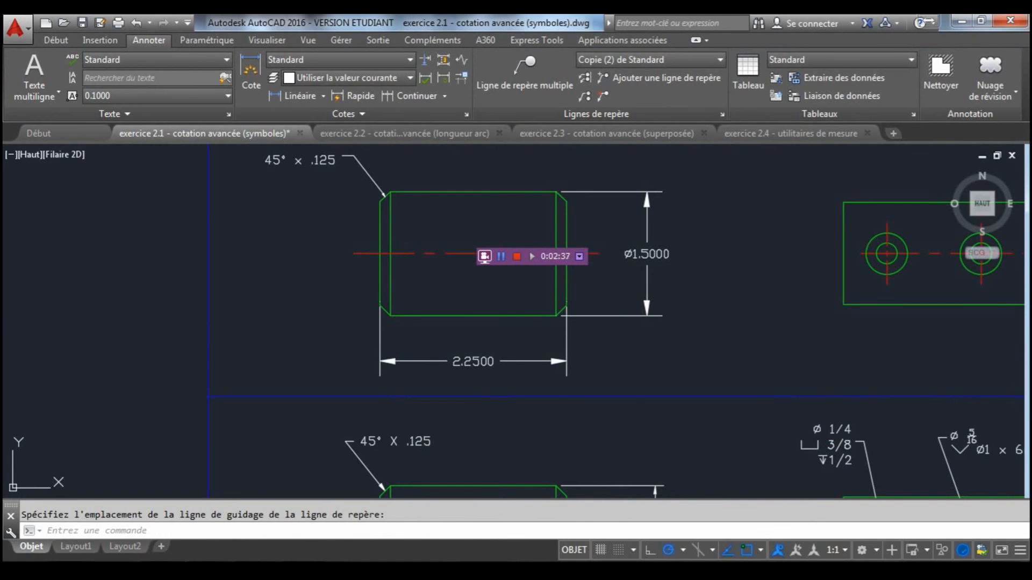
pyautogui.hotkey('ctrl', 's')
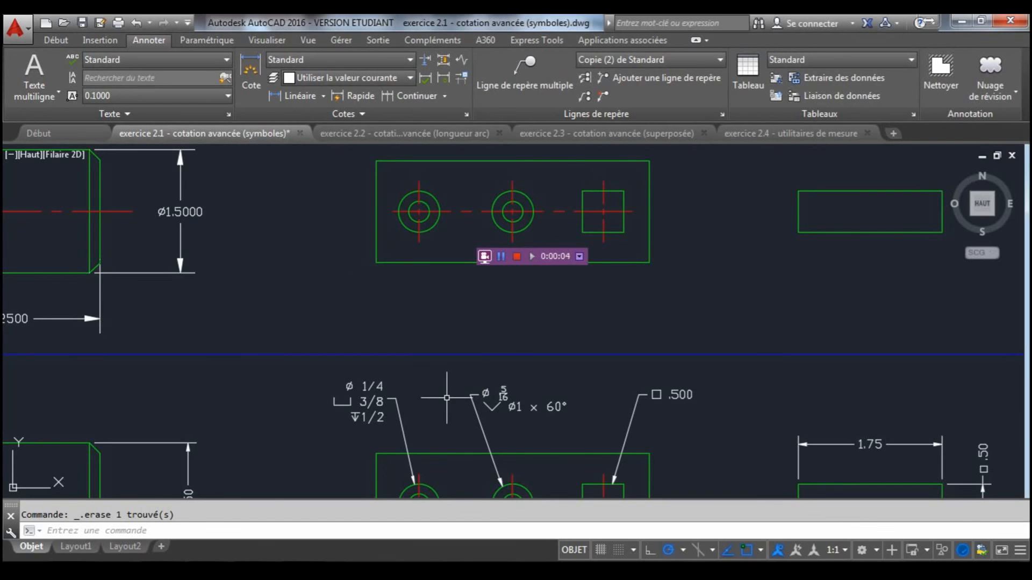
pyautogui.moveTo(447, 397); pyautogui.dragTo(443, 369, button='middle')
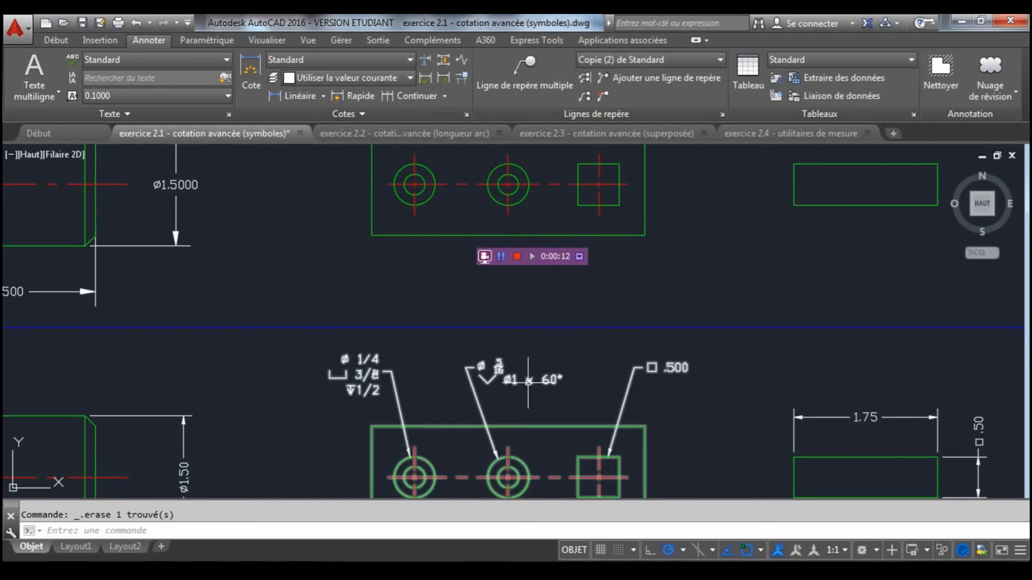
pyautogui.moveTo(665, 403); pyautogui.dragTo(659, 382, button='middle')
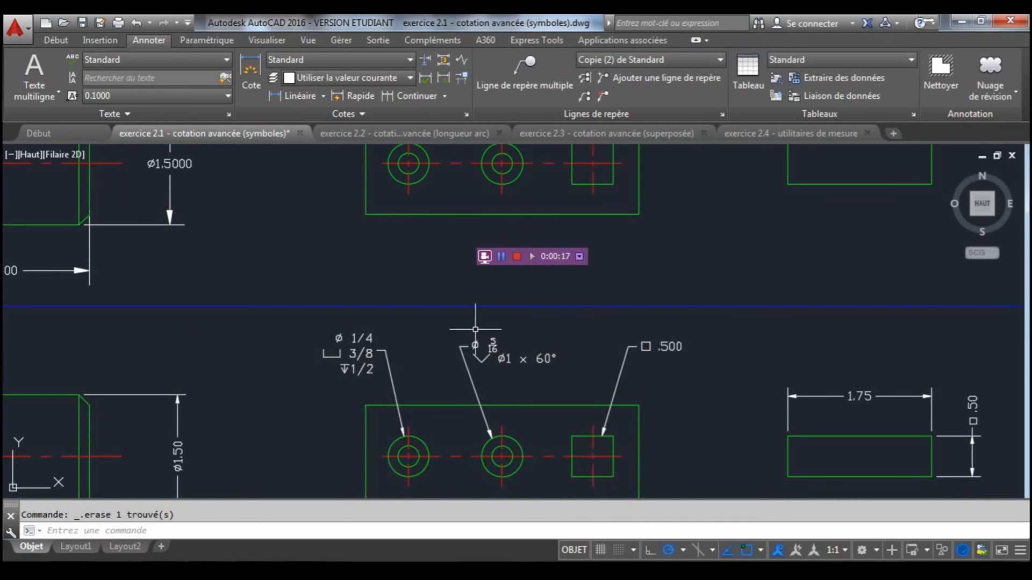
pyautogui.moveTo(470, 333); pyautogui.dragTo(469, 347, button='middle')
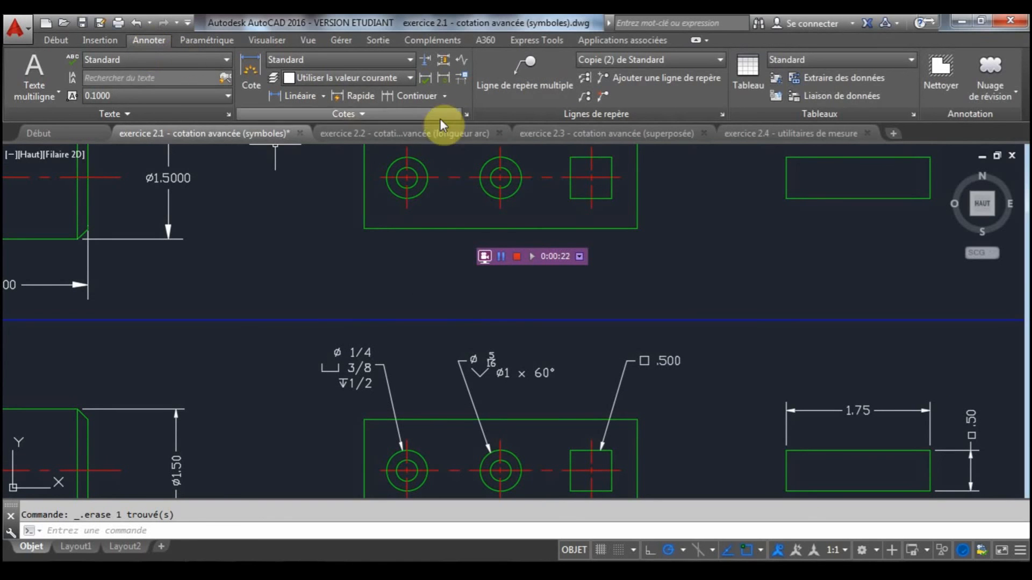
# Place a multileader with its arrowhead at the bottom of the upper plate's leftmost hole and its landing below and to the right.
pyautogui.click(515, 69)
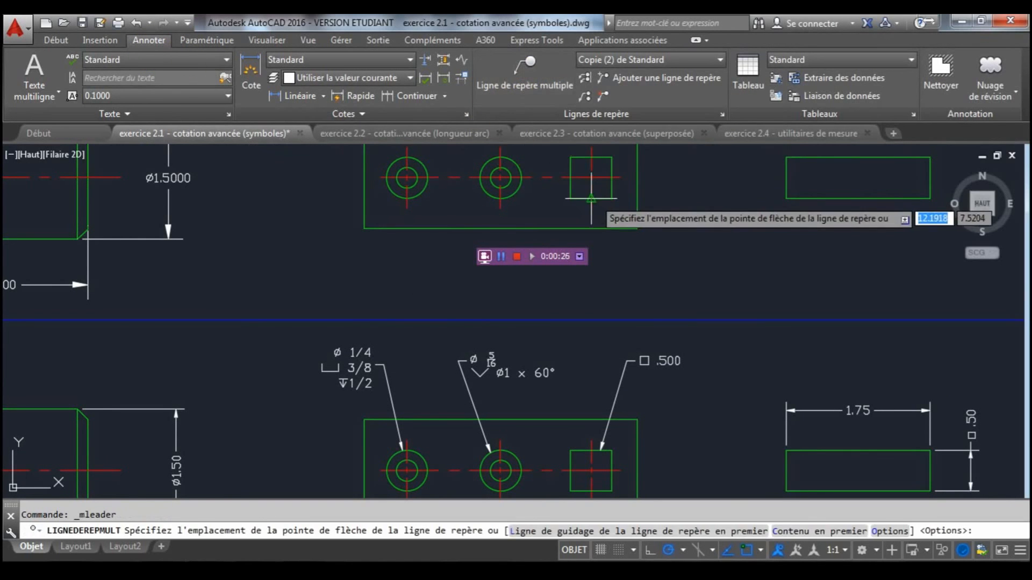
pyautogui.click(407, 198)
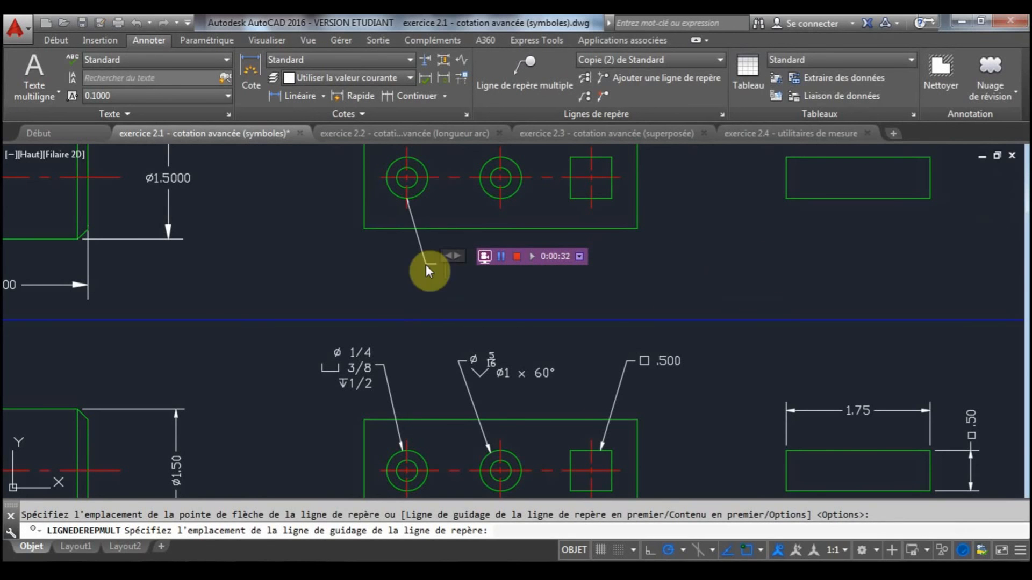
pyautogui.click(425, 264)
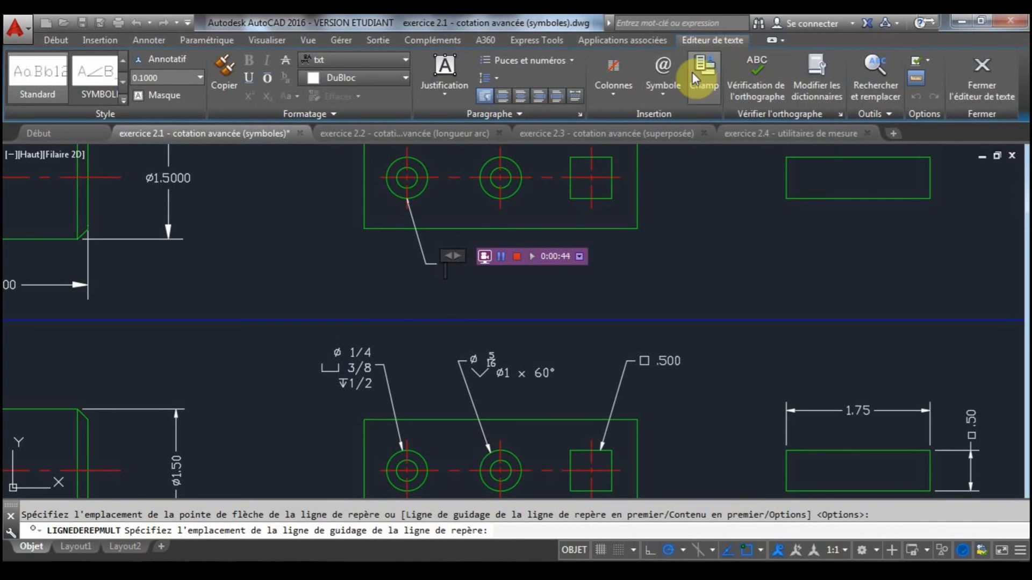
# Enter the leader text on three lines: a diameter symbol with 1/4, then 3/8, then 1/2, as stacked fractions.
pyautogui.click(666, 94)
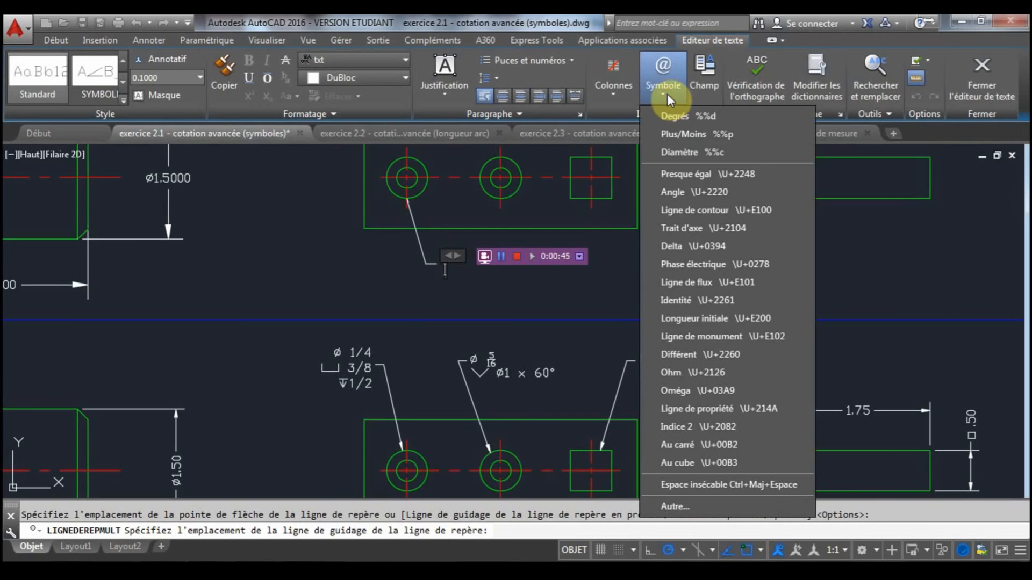
pyautogui.click(687, 153)
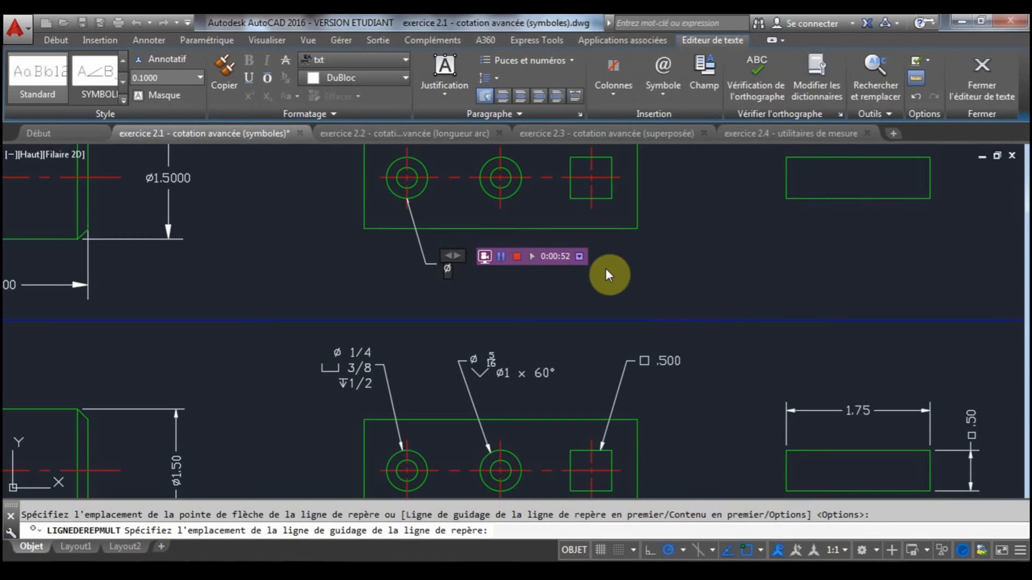
pyautogui.write('1/4')
pyautogui.press('Return')
pyautogui.write('3/8')
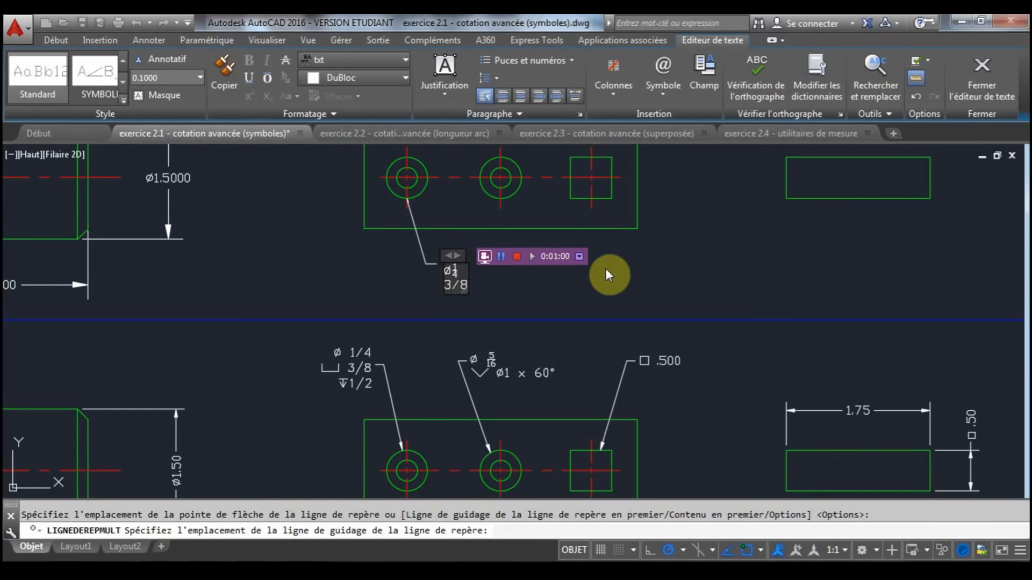
pyautogui.press('Return')
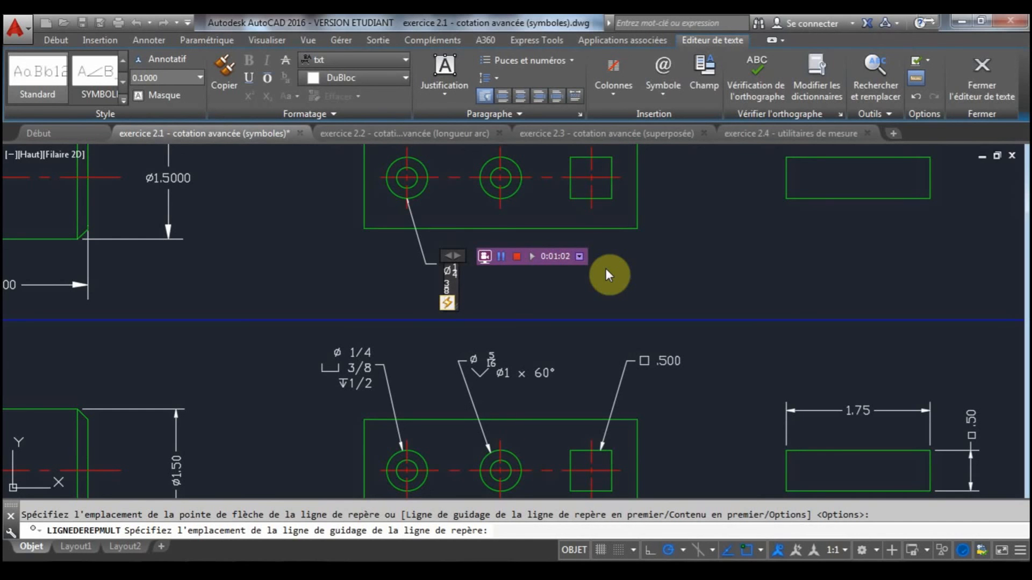
pyautogui.write('1/2')
pyautogui.press('space')
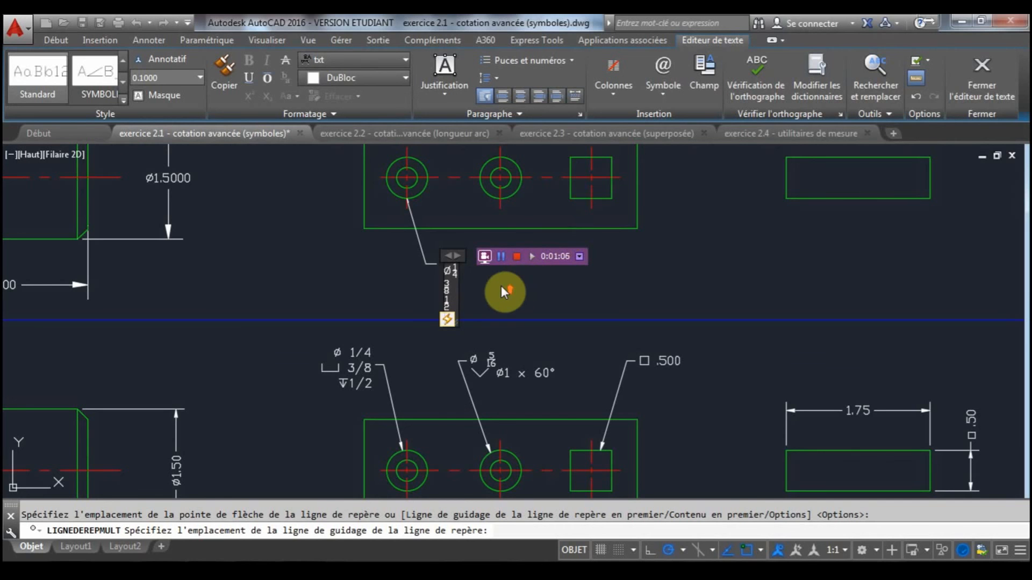
# Copy the counterbore symbol of the GDT font from the character map and close the map.
pyautogui.scroll(2, 501, 285)
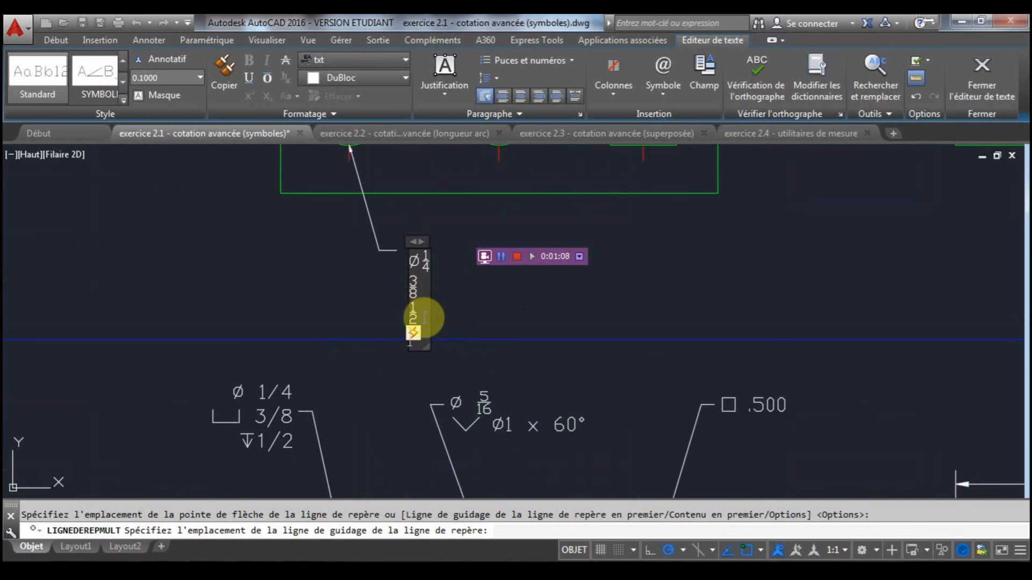
pyautogui.press('Home')
pyautogui.press('Up')
pyautogui.click(663, 94)
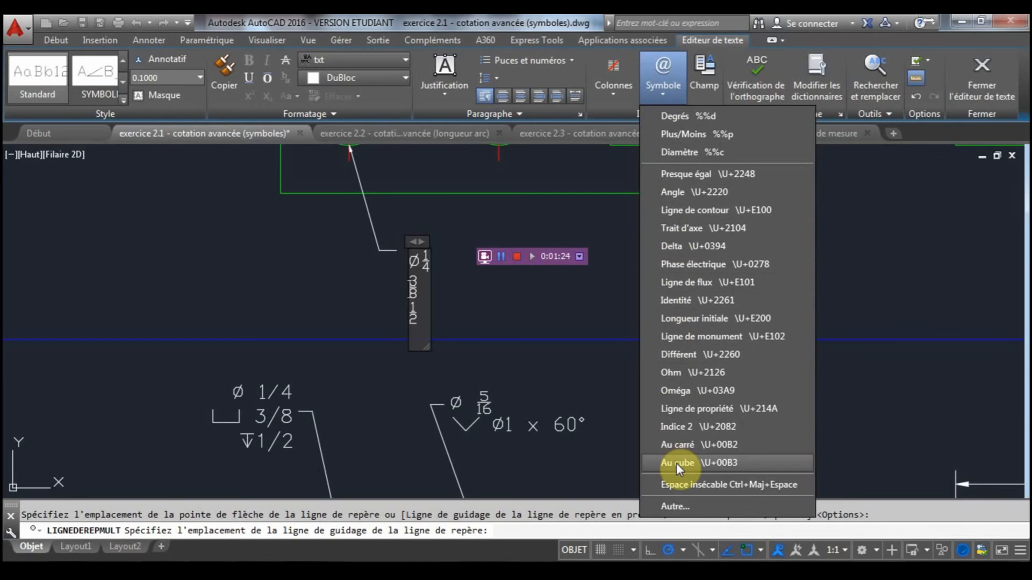
pyautogui.click(672, 507)
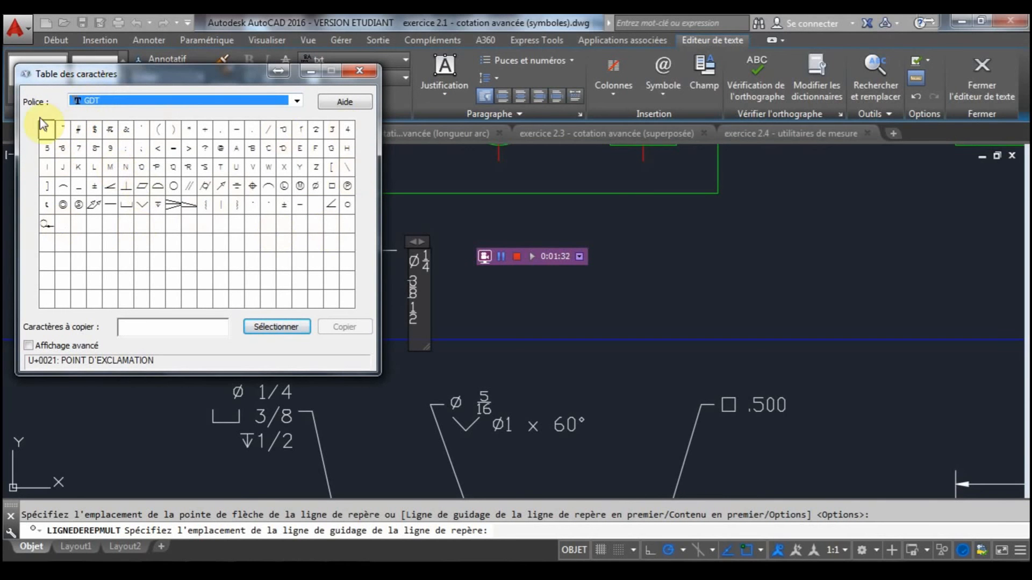
pyautogui.moveTo(178, 74); pyautogui.dragTo(747, 75)
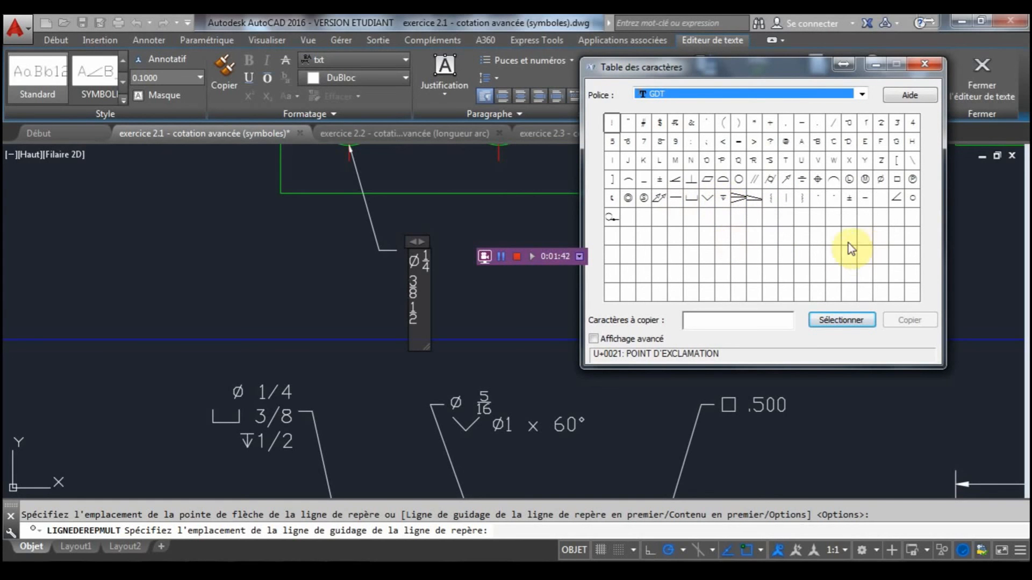
pyautogui.click(692, 203)
pyautogui.click(843, 320)
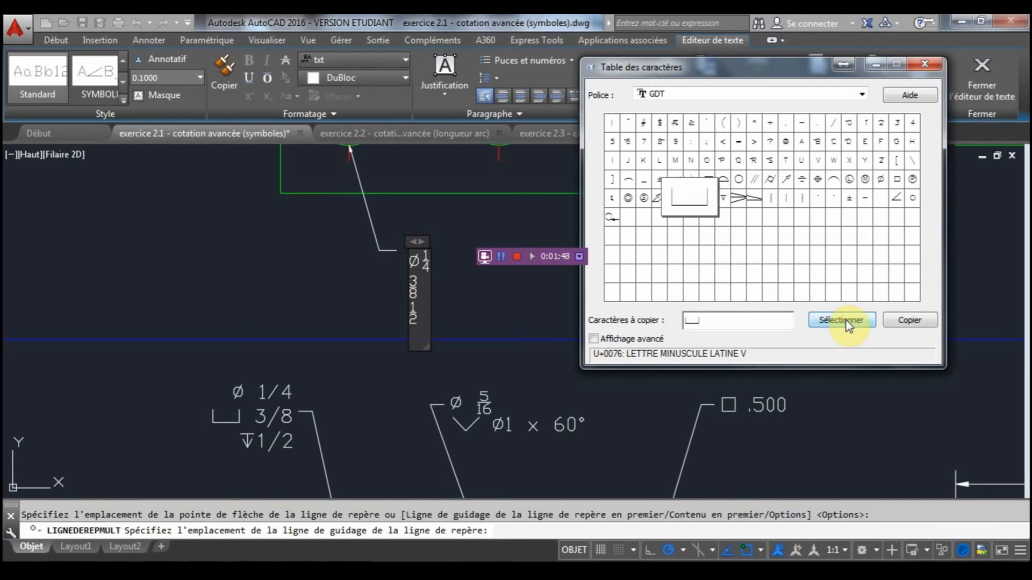
pyautogui.click(922, 321)
pyautogui.click(924, 64)
# Paste the counterbore symbol before the 3/8 fraction and keep both on one line.
pyautogui.click(419, 292)
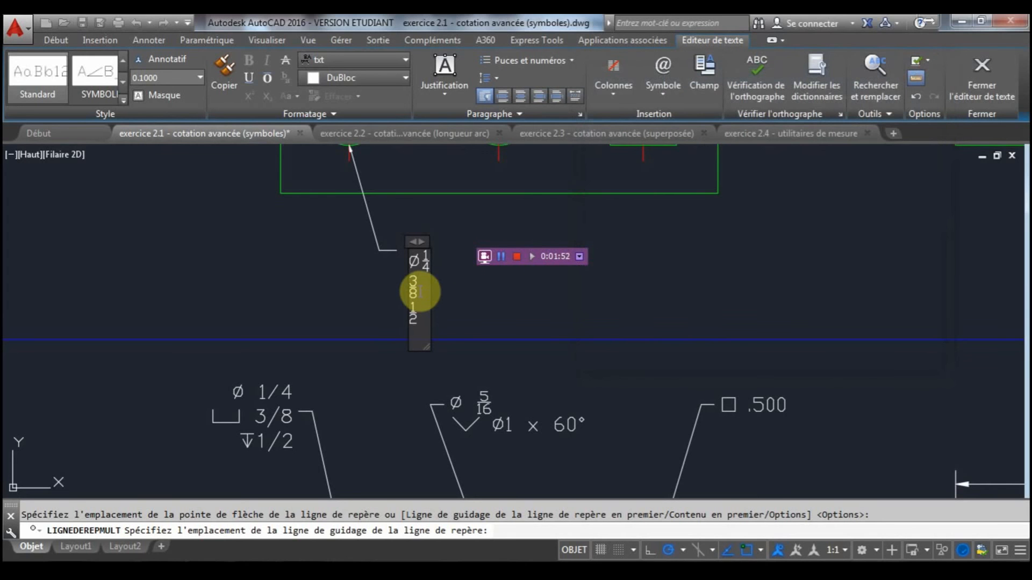
pyautogui.hotkey('ctrl', 'v')
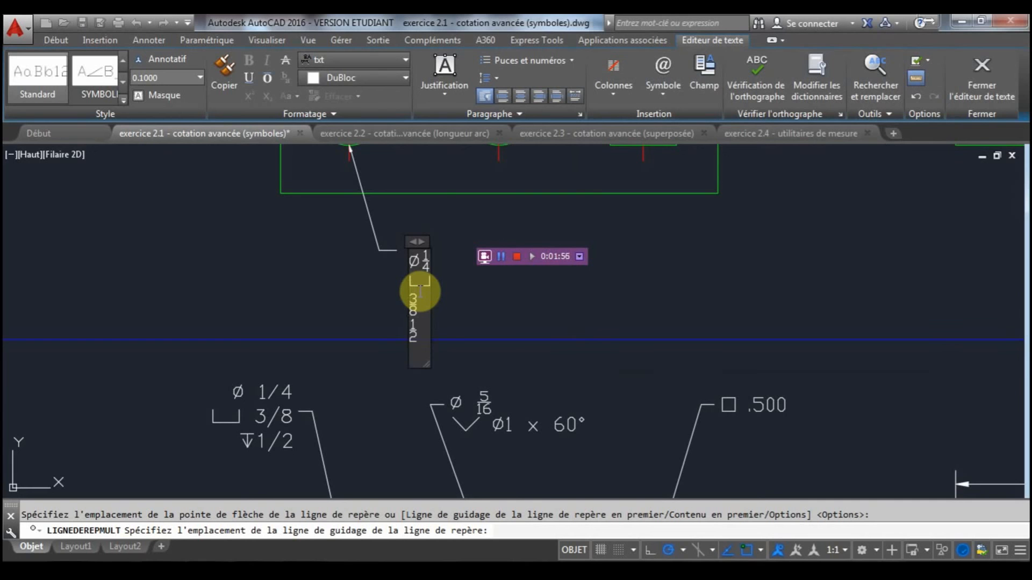
pyautogui.press('BackSpace')
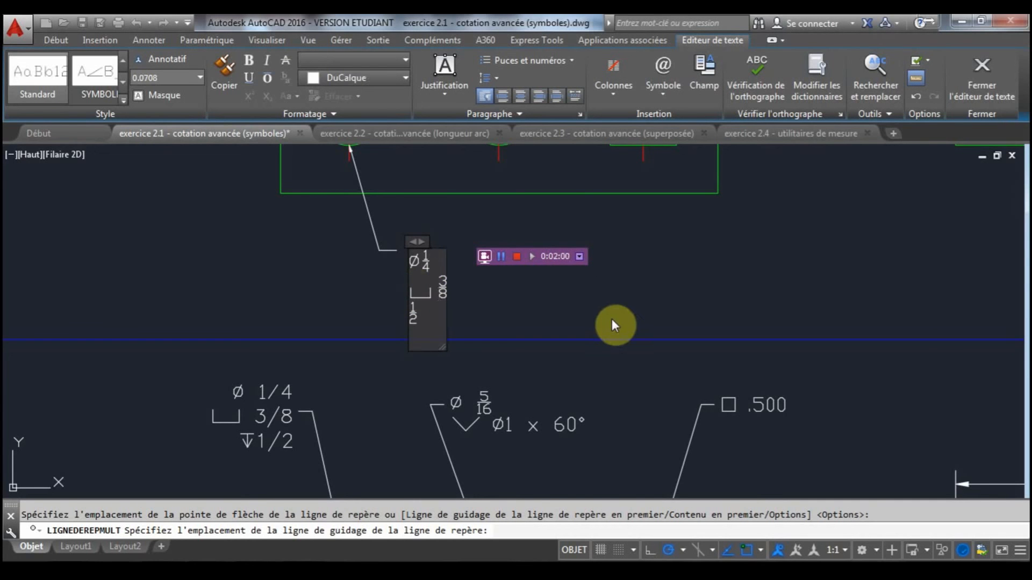
# Place the text cursor before the 1/2 fraction and copy the GDT depth symbol from the character map.
pyautogui.press('Down')
pyautogui.press('Left')
pyautogui.click(660, 92)
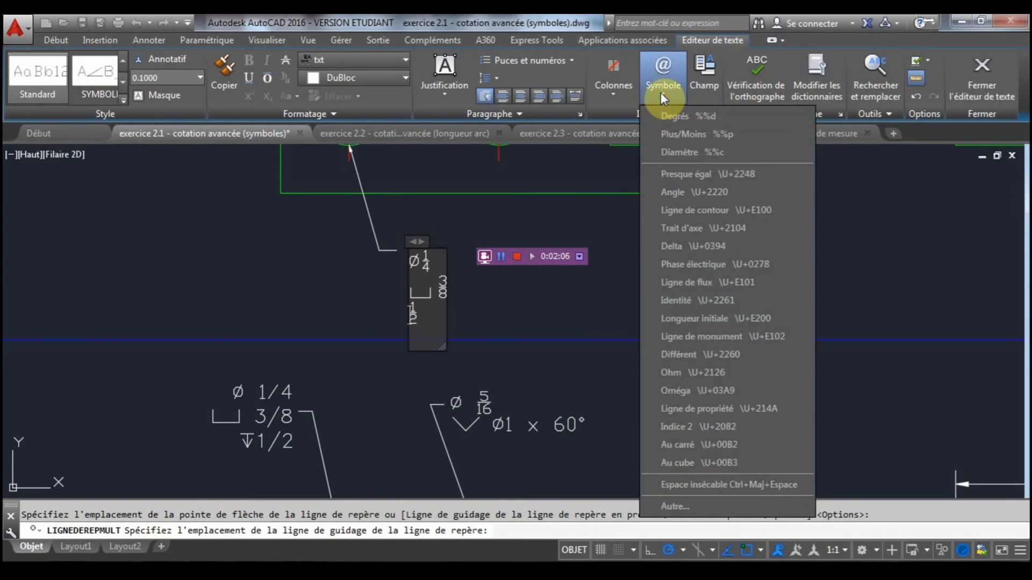
pyautogui.click(683, 508)
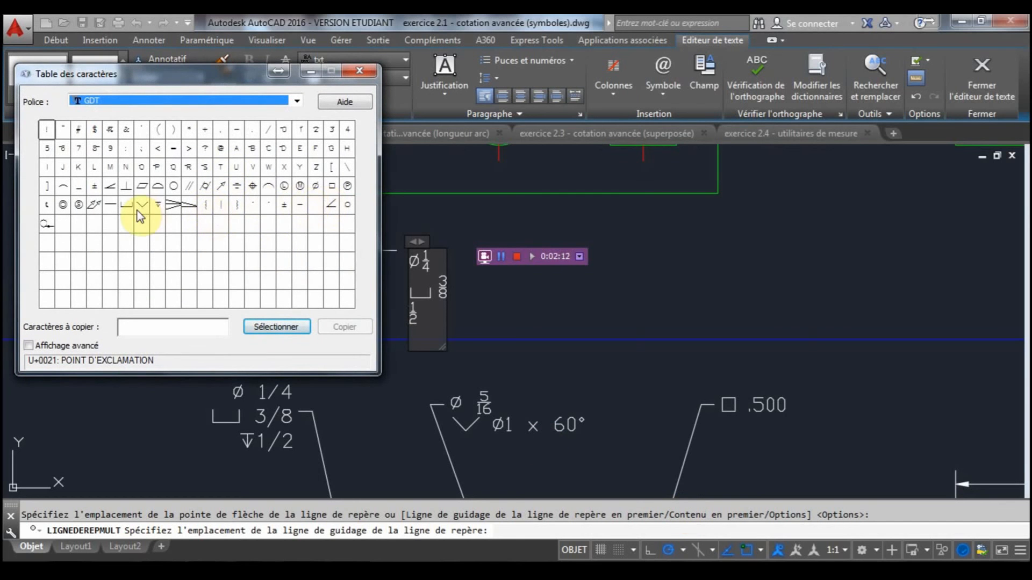
pyautogui.click(160, 206)
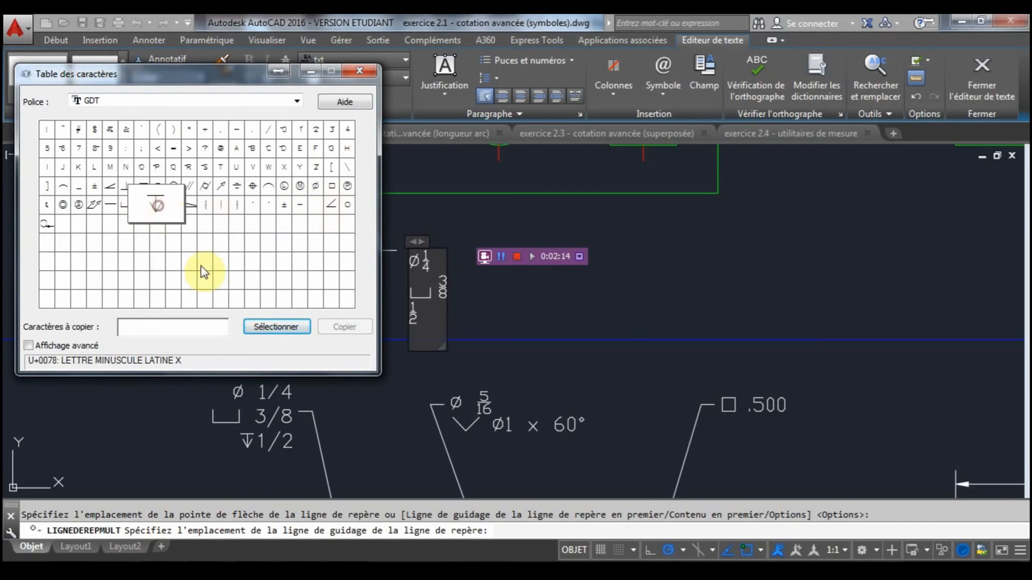
pyautogui.click(274, 328)
pyautogui.click(343, 328)
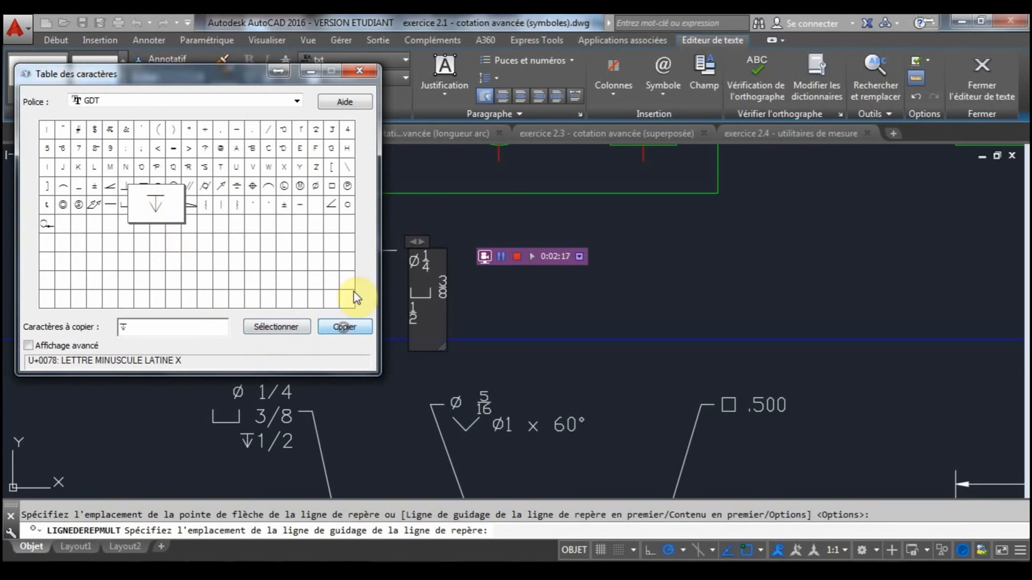
pyautogui.click(359, 70)
# Paste the depth symbol on the same line as the 1/2 fraction, delete the surplus symbol line, and close the text editor.
pyautogui.write('↧')
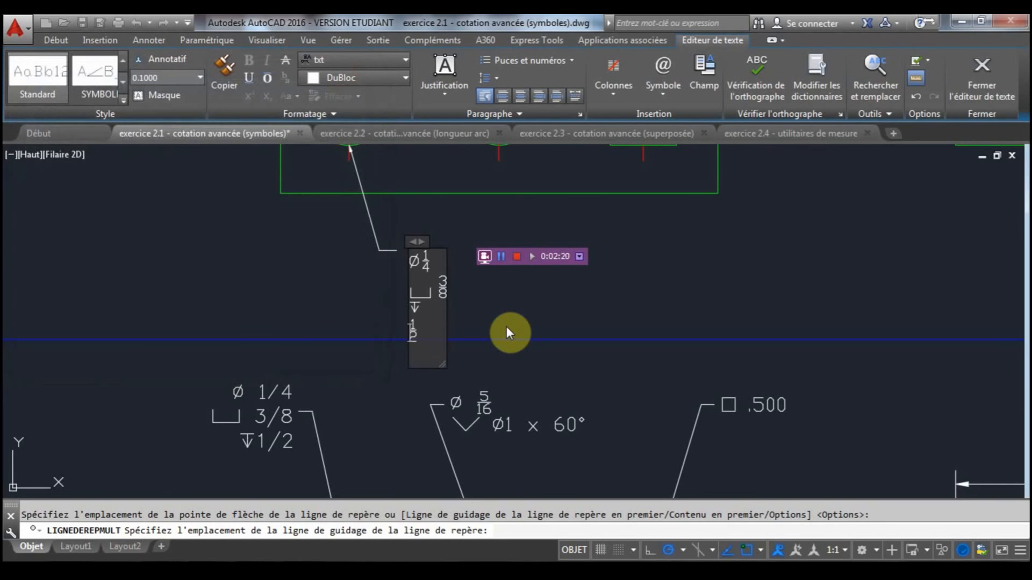
pyautogui.write('↧')
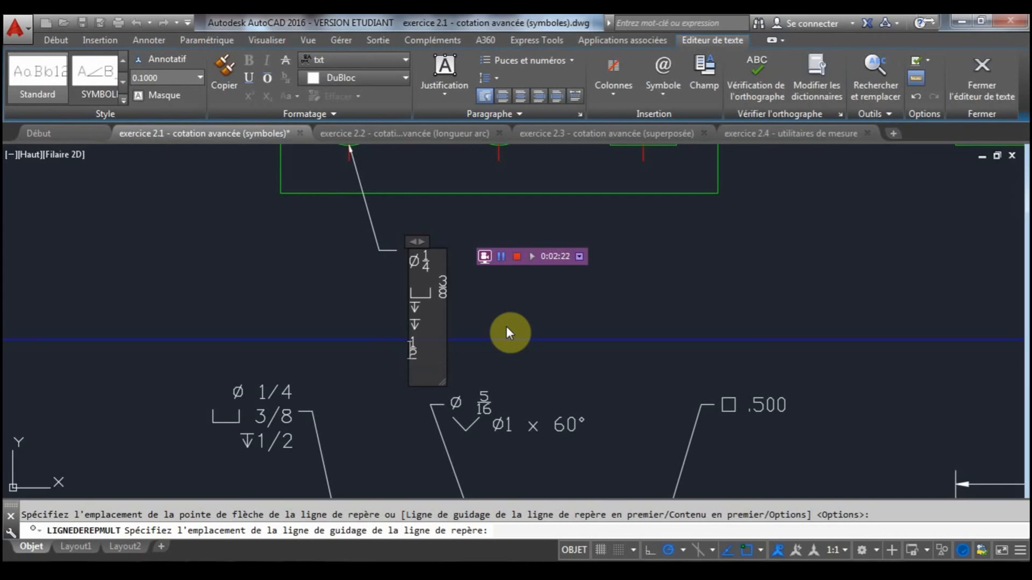
pyautogui.press('BackSpace')
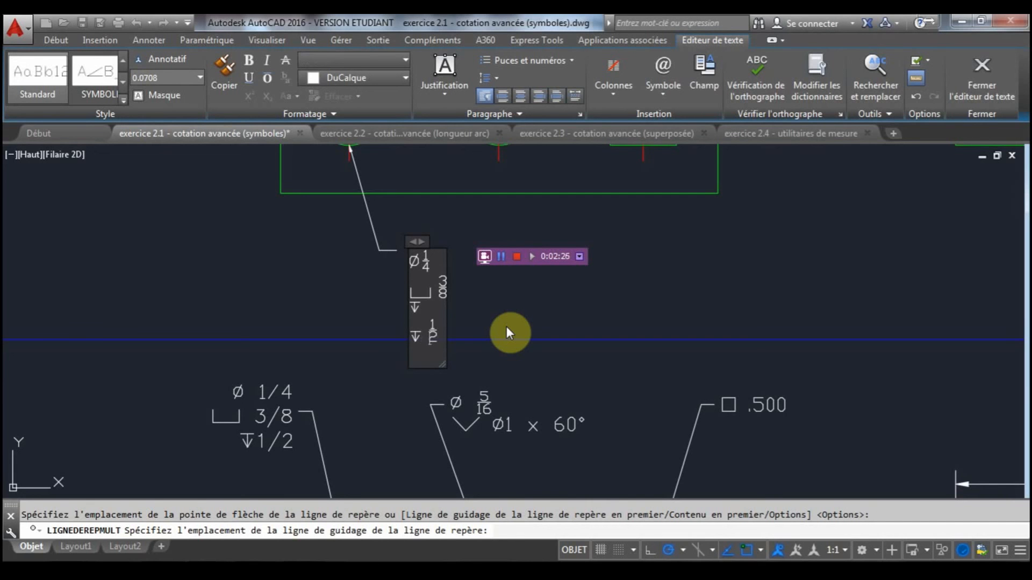
pyautogui.press('Up')
pyautogui.press('BackSpace')
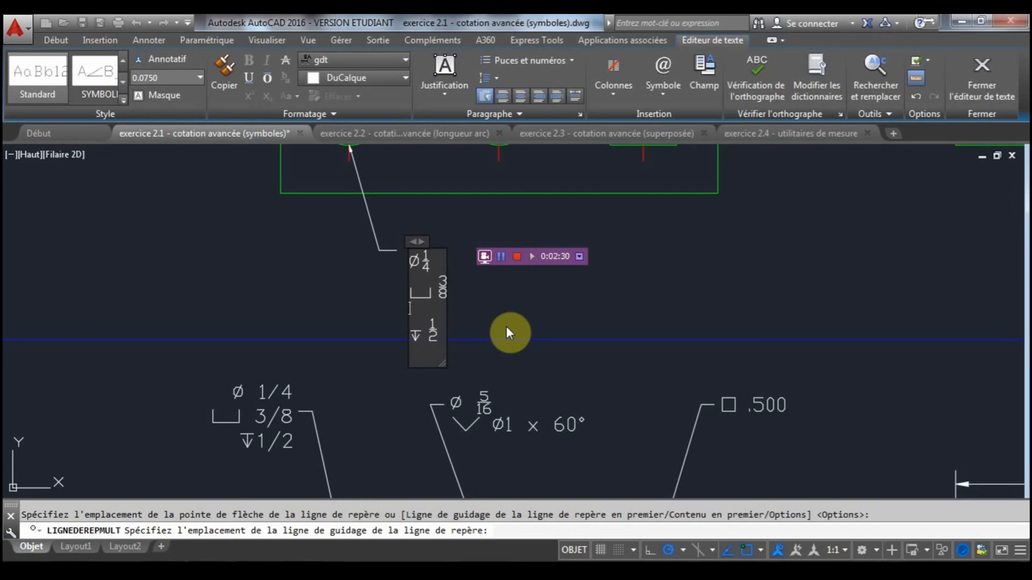
pyautogui.press('BackSpace')
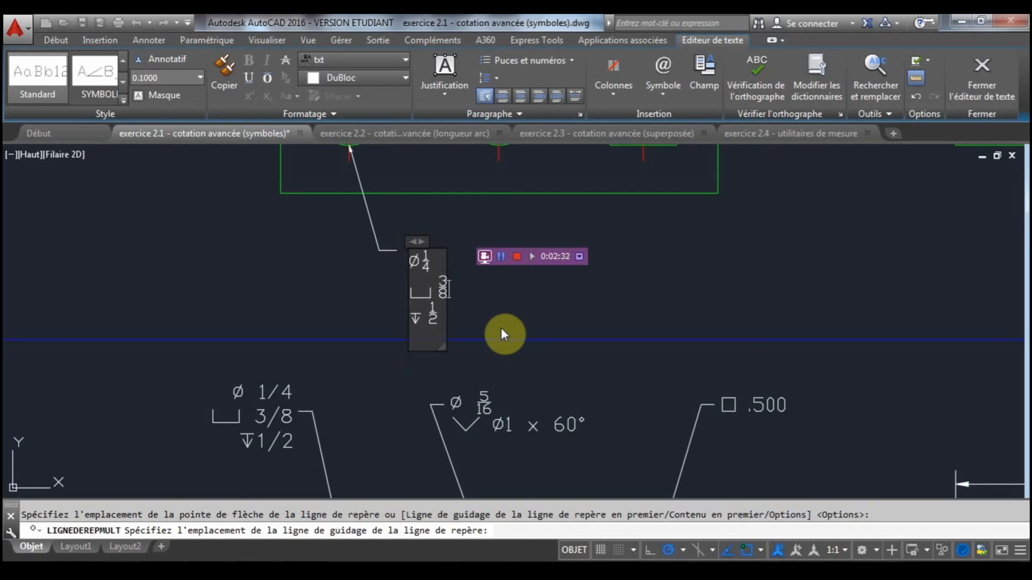
pyautogui.click(543, 302)
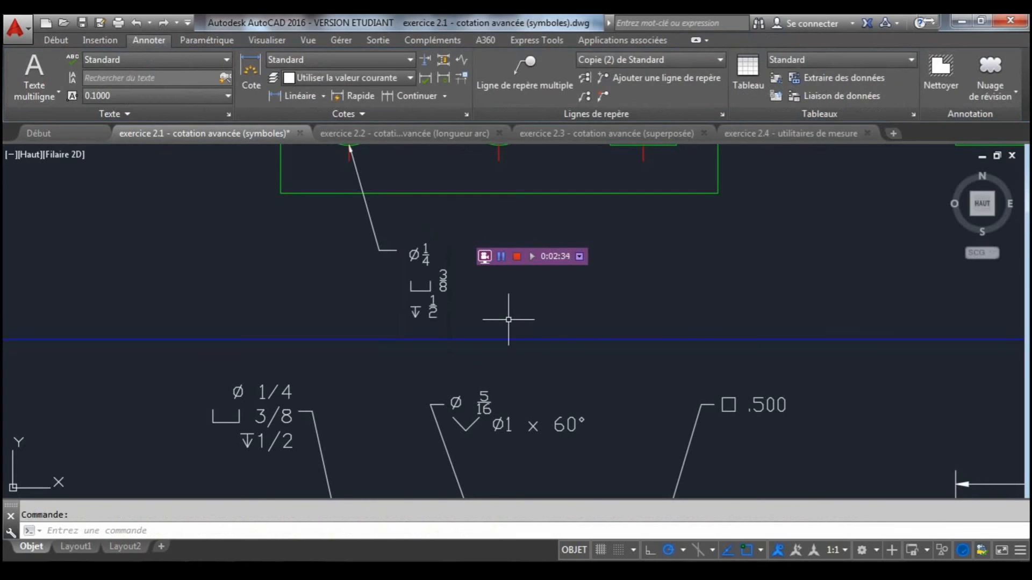
# Place a multileader pointing at the bottom of the upper plate's middle hole, with its landing below and to the right.
pyautogui.moveTo(514, 322)
pyautogui.mouseDown(button='middle')
pyautogui.moveTo(356, 356)
pyautogui.moveTo(322, 349)
pyautogui.mouseUp(button='middle')
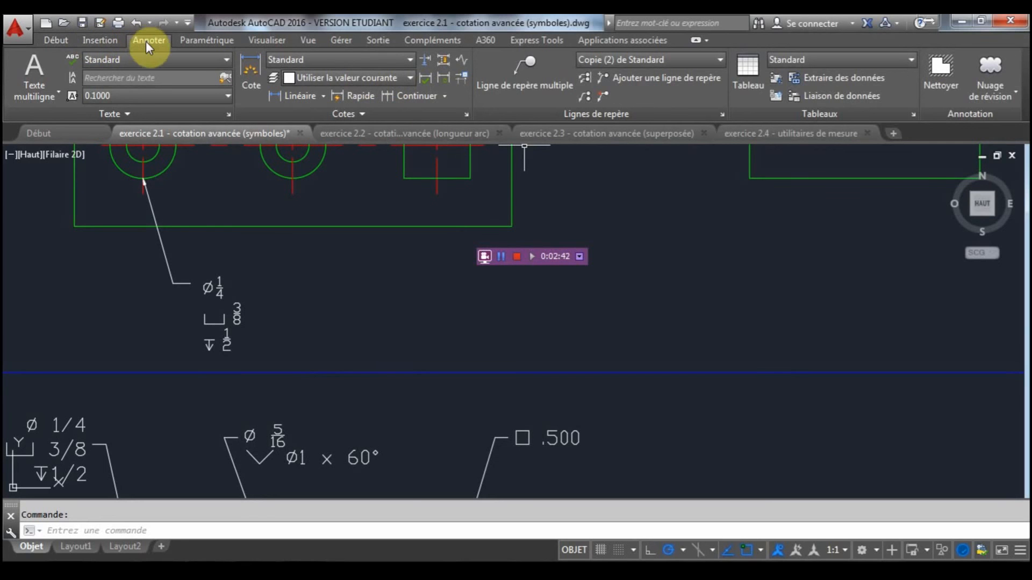
pyautogui.click(526, 80)
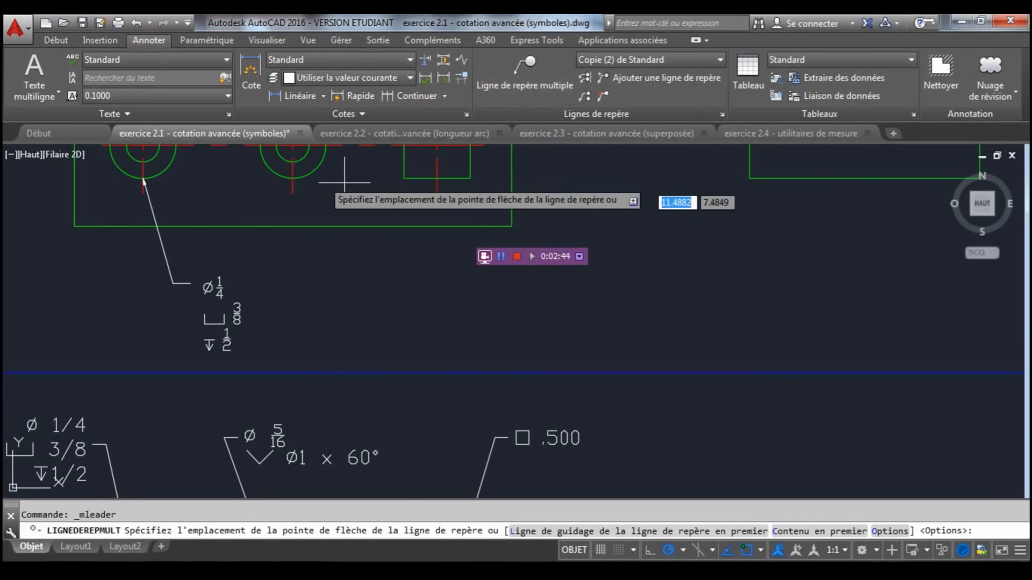
pyautogui.click(293, 147)
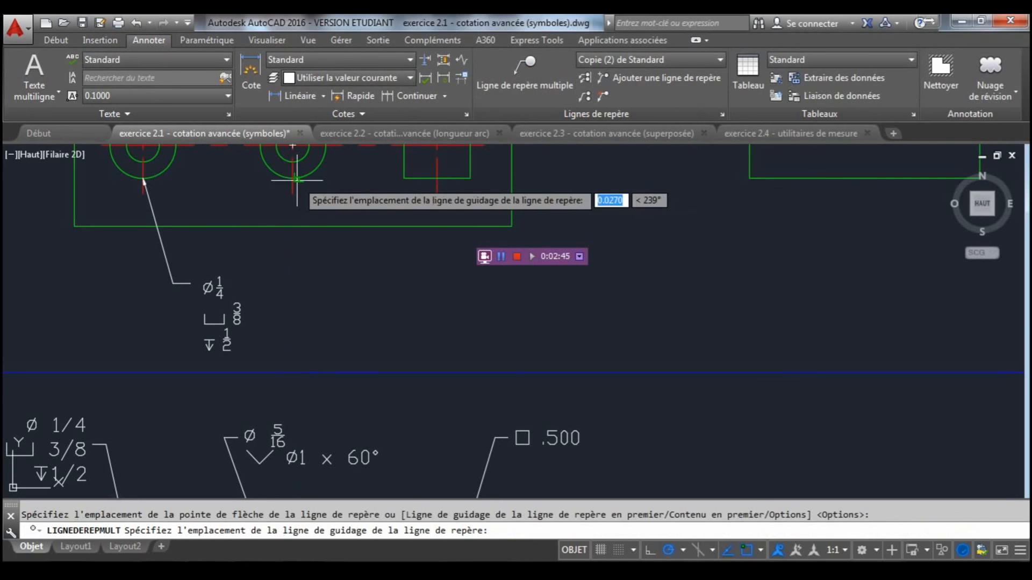
pyautogui.click(341, 284)
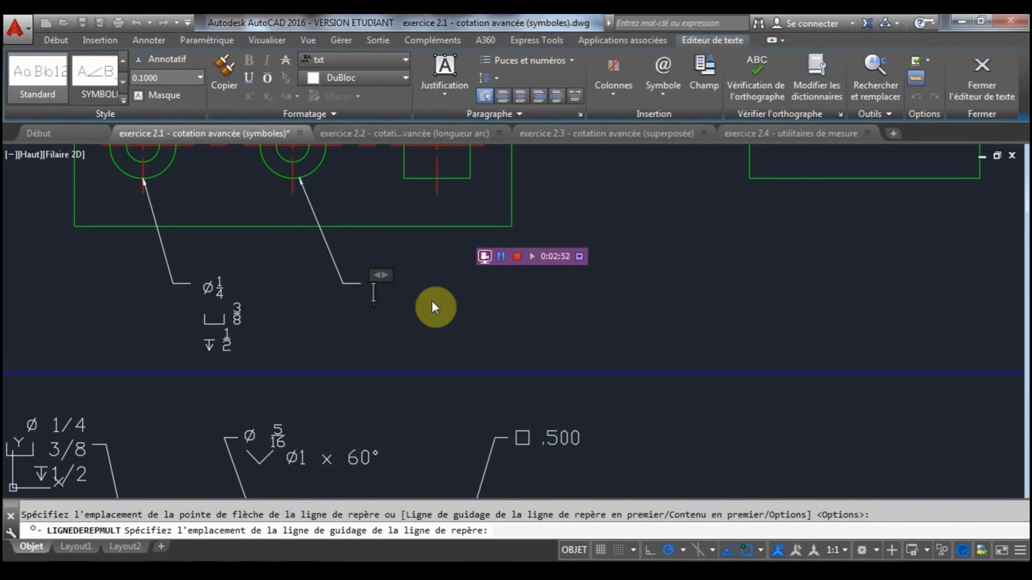
# Enter "Ø 5/16" as the first line of the middle hole's leader text, with the fraction stacked.
pyautogui.write('%%')
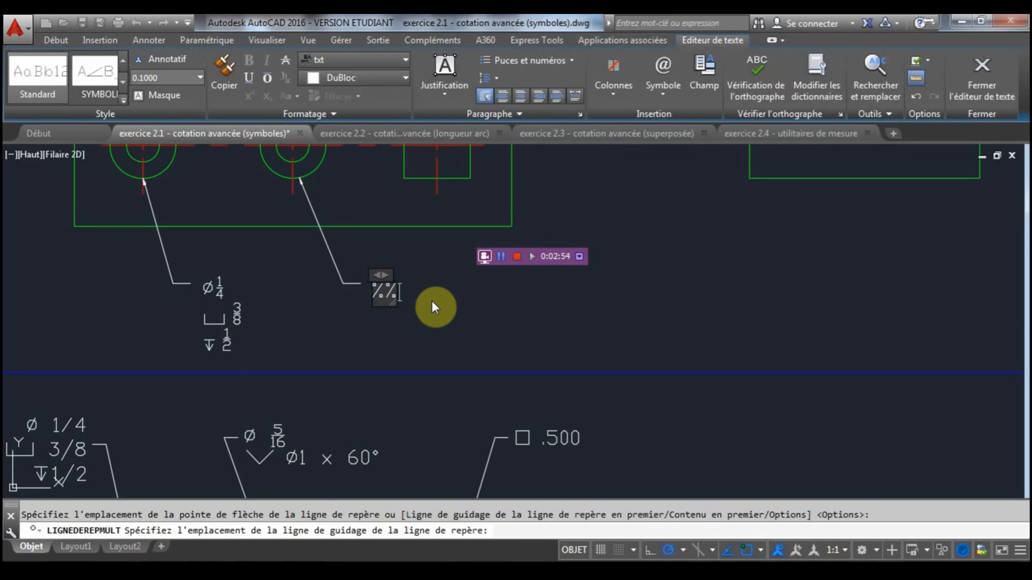
pyautogui.press('BackSpace')
pyautogui.press('BackSpace')
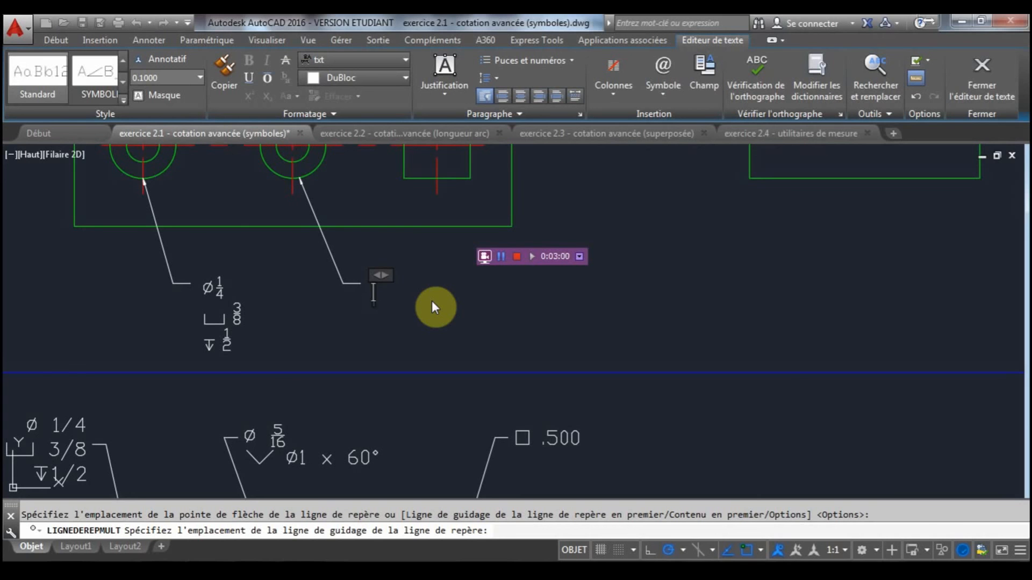
pyautogui.write('%%c')
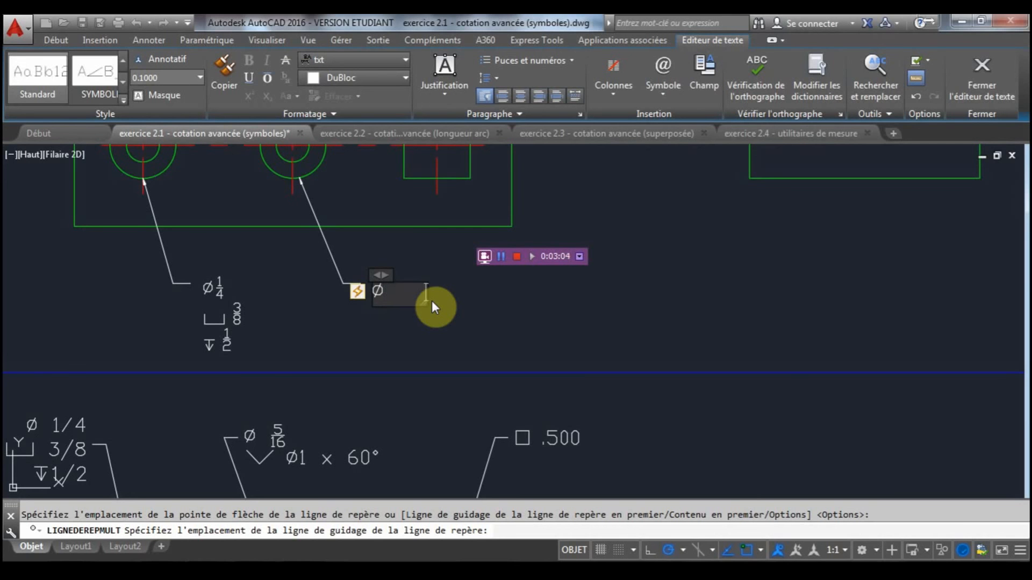
pyautogui.write(' 5')
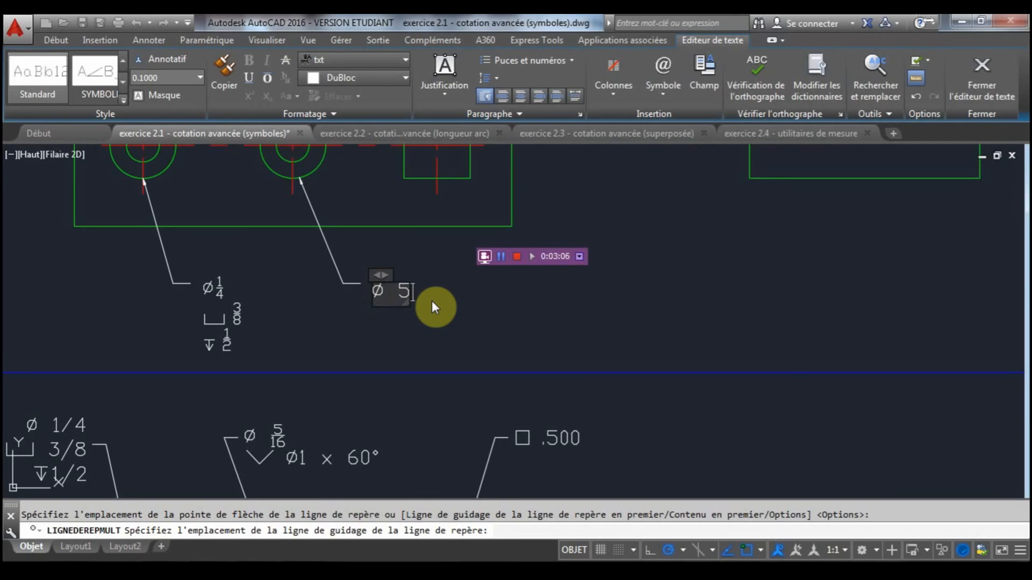
pyautogui.write('/16')
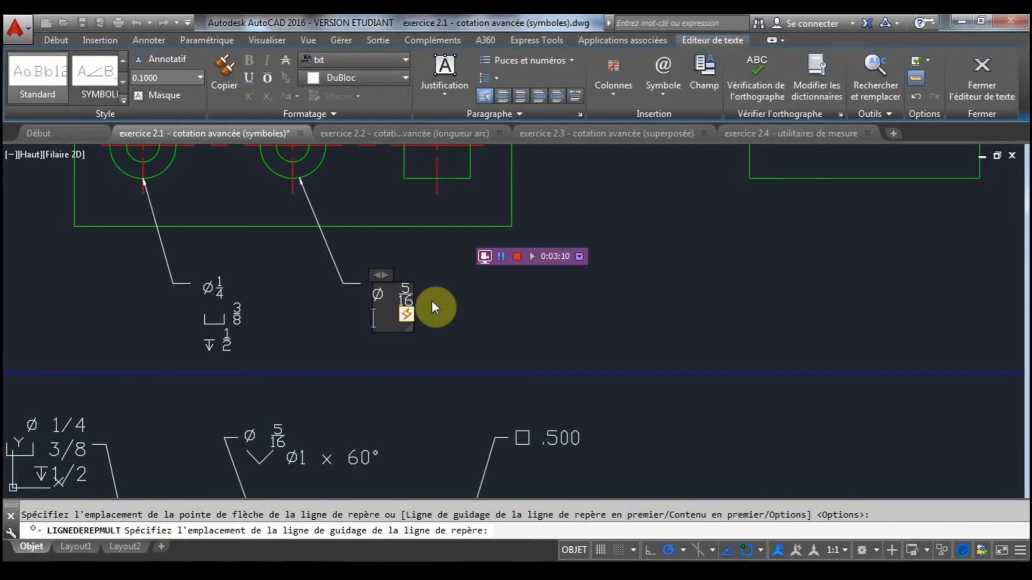
# Enter "Ø x 60°" as the second line of the middle hole's leader text, using the diameter and degree symbols.
pyautogui.click(666, 91)
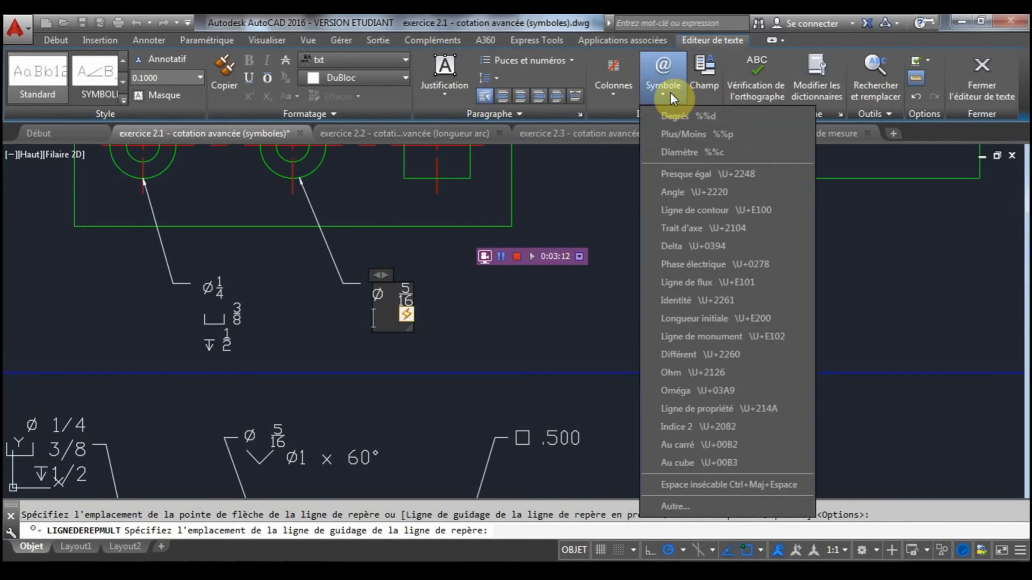
pyautogui.click(676, 152)
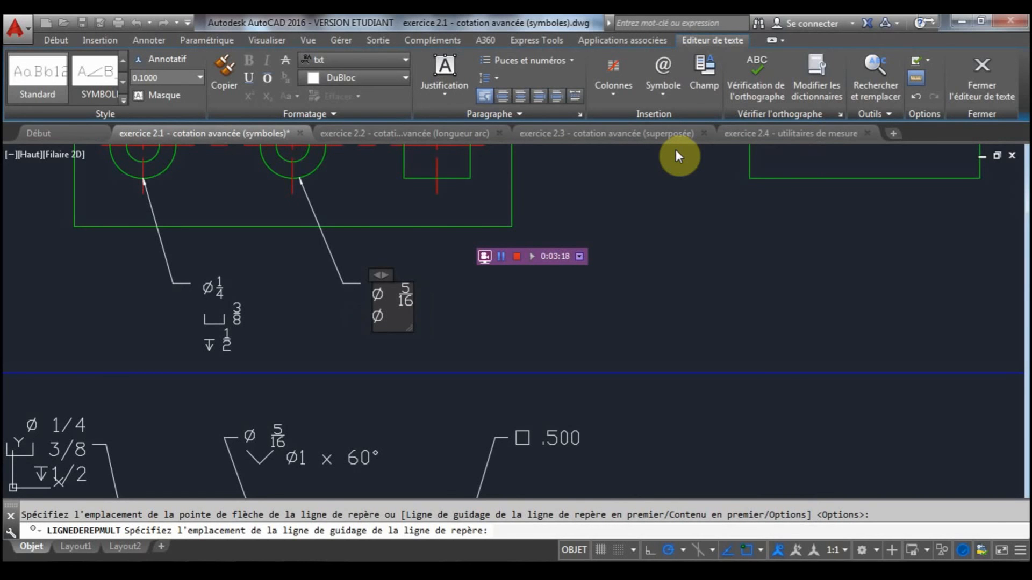
pyautogui.write('x 60')
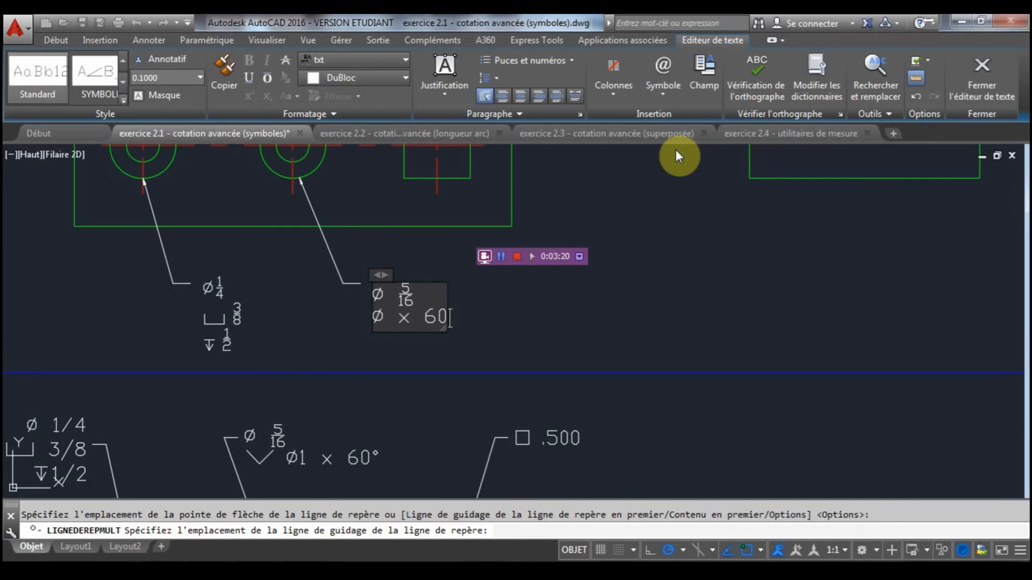
pyautogui.click(669, 98)
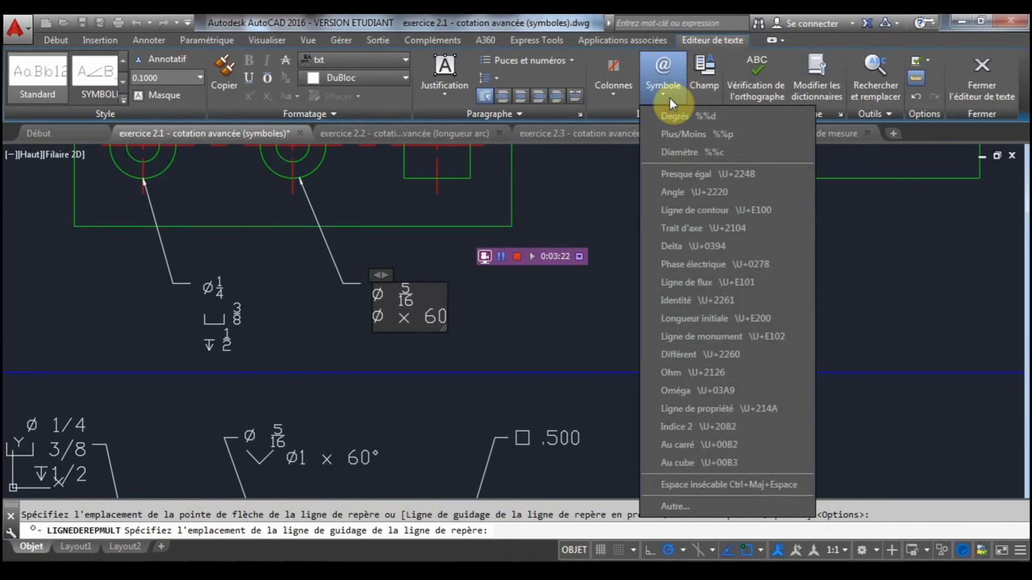
pyautogui.click(678, 116)
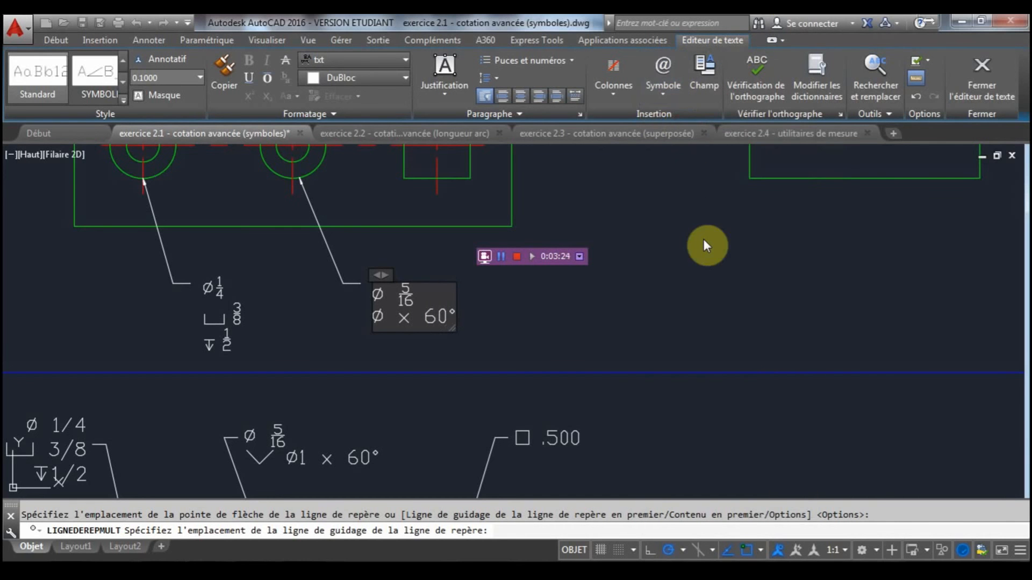
# Place the text cursor at the start of the "Ø x 60°" line and copy the GDT countersink symbol from the character map.
pyautogui.press('Left')
pyautogui.press('Left')
pyautogui.press('Left')
pyautogui.press('Left')
pyautogui.press('Left')
pyautogui.click(662, 96)
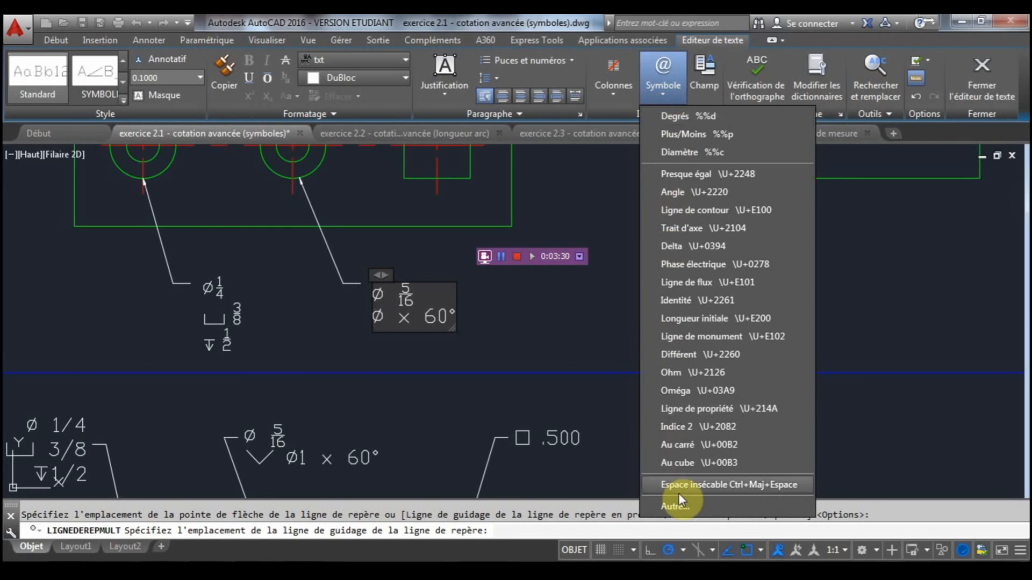
pyautogui.click(686, 508)
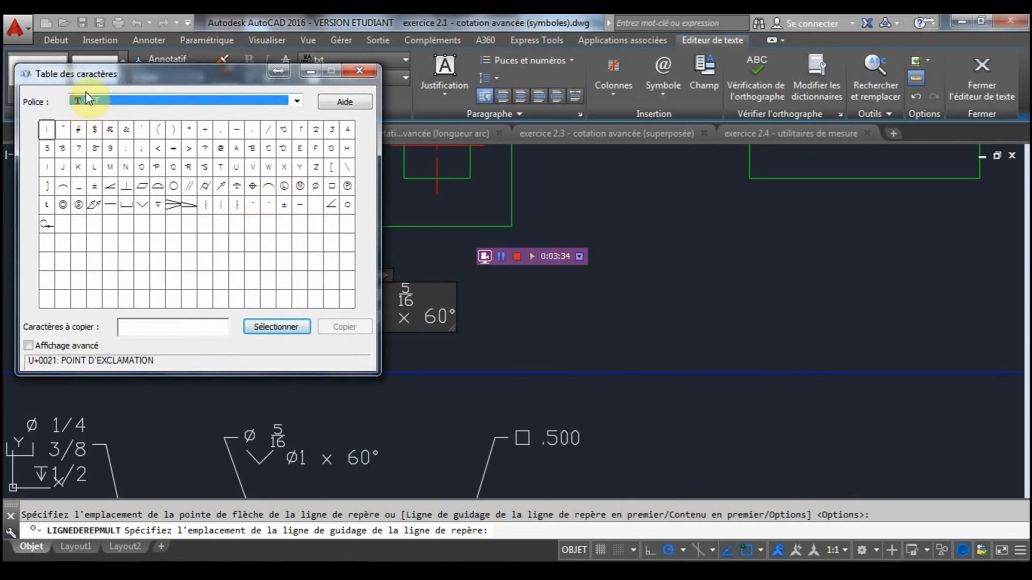
pyautogui.moveTo(151, 74); pyautogui.dragTo(650, 115)
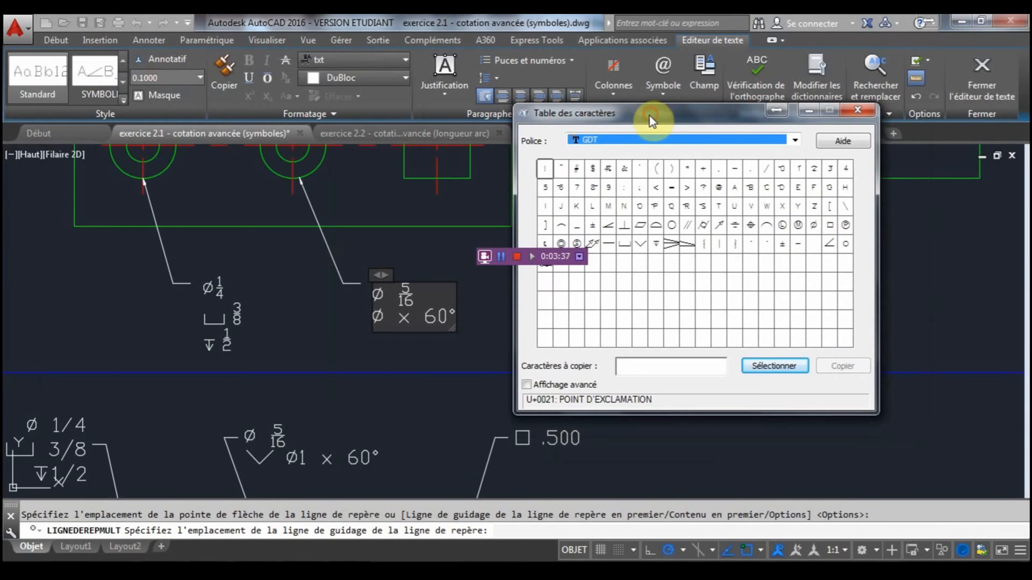
pyautogui.click(642, 246)
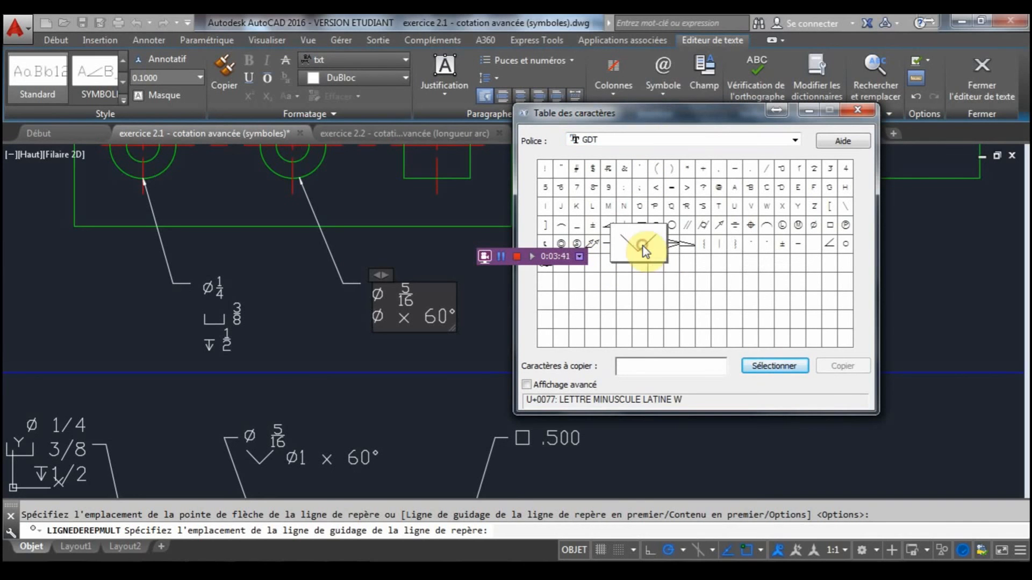
pyautogui.click(773, 367)
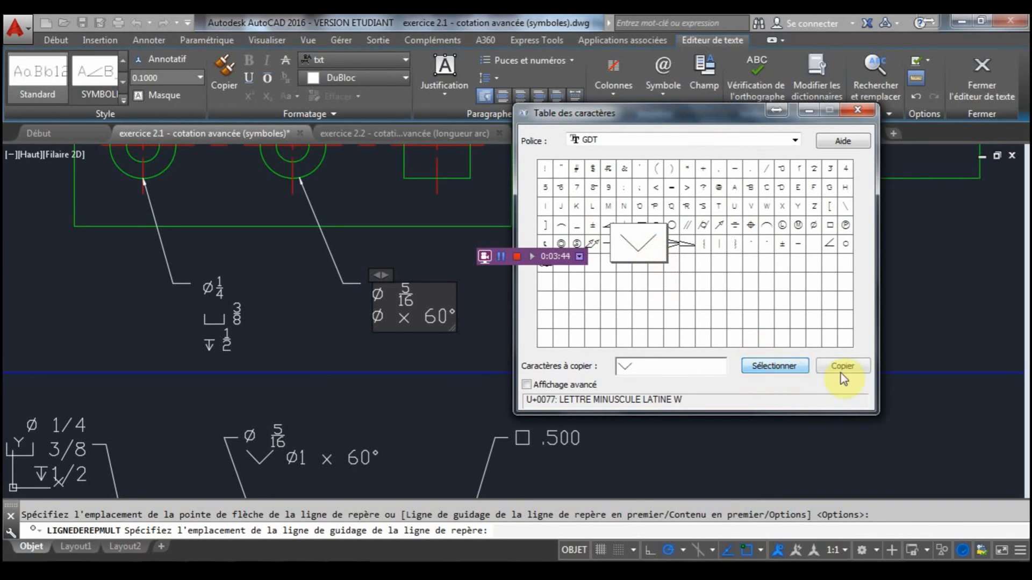
pyautogui.click(848, 368)
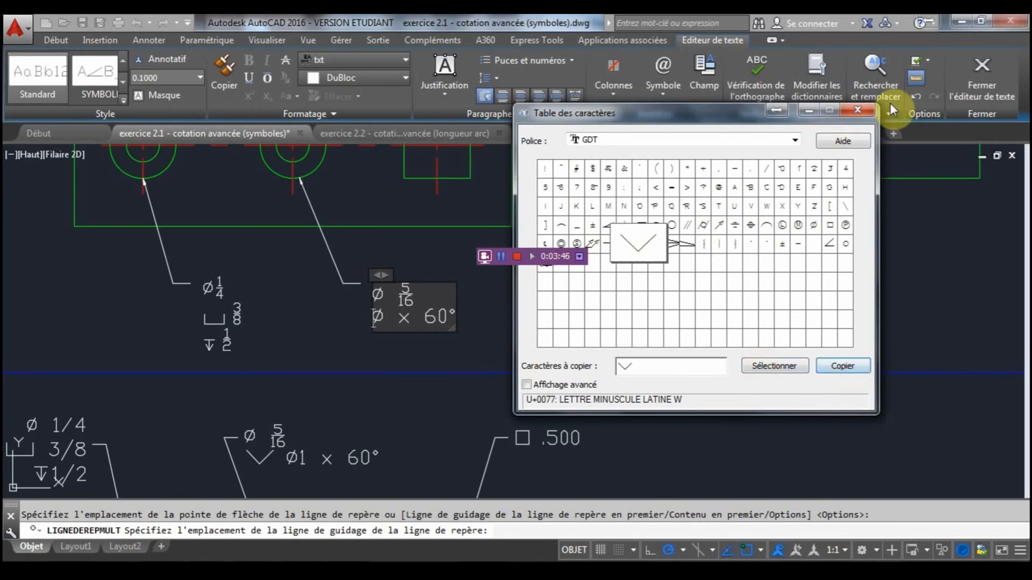
# Paste the countersink symbol on the same line before "Ø x 60°" and close the text editor.
pyautogui.click(444, 372)
pyautogui.write('w')
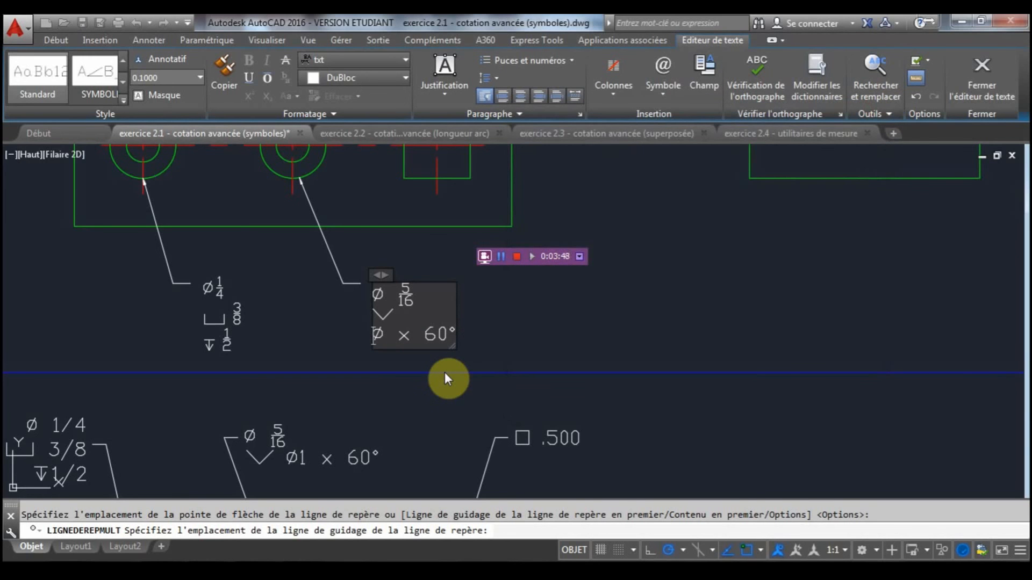
pyautogui.press('BackSpace')
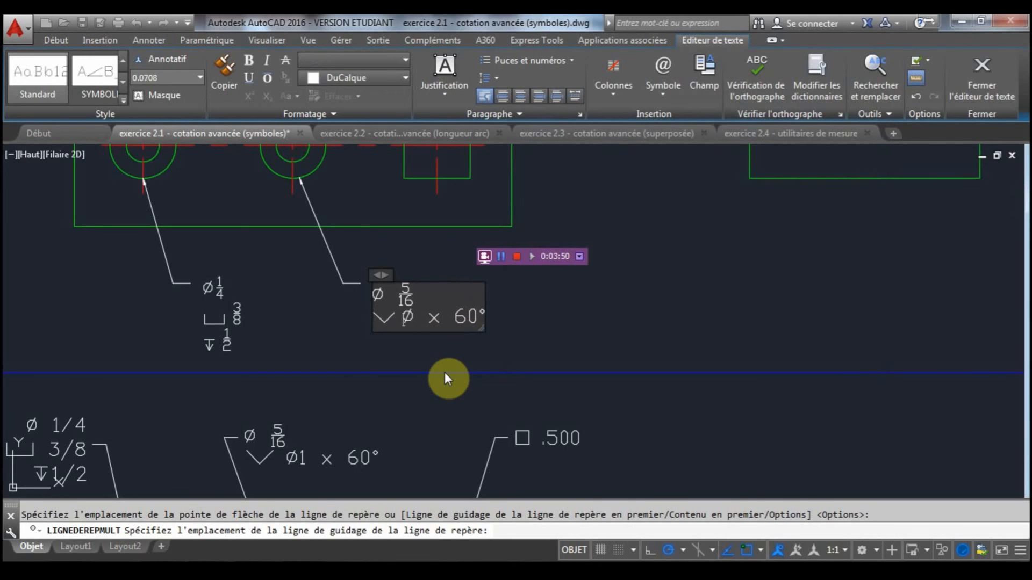
pyautogui.click(536, 314)
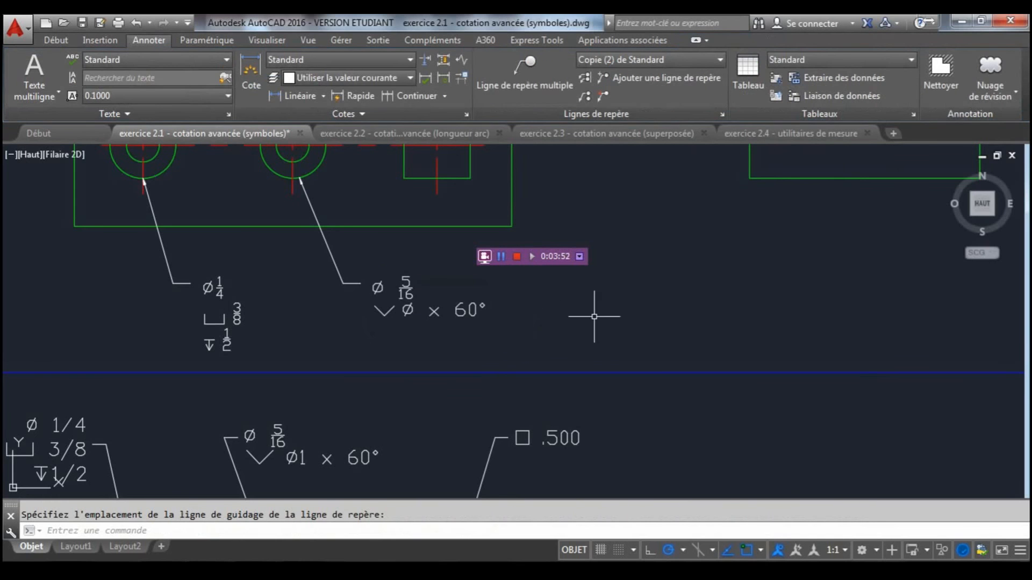
# Place a multileader pointing at the bottom edge of the upper plate's square, with its landing below and to the right.
pyautogui.moveTo(594, 313)
pyautogui.mouseDown(button='middle')
pyautogui.moveTo(564, 349)
pyautogui.moveTo(477, 262)
pyautogui.mouseUp(button='middle')
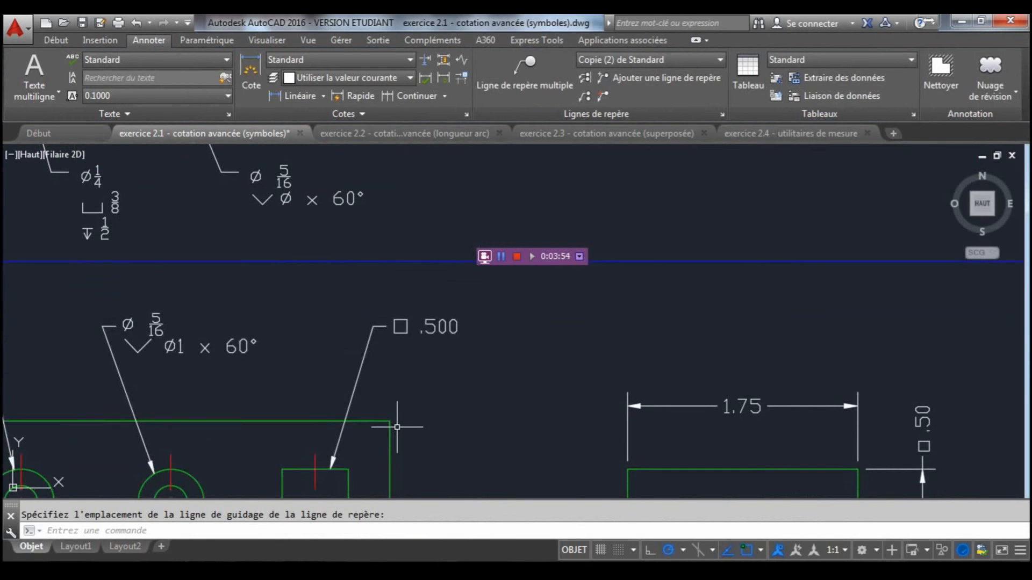
pyautogui.moveTo(396, 423); pyautogui.dragTo(406, 299, button='middle')
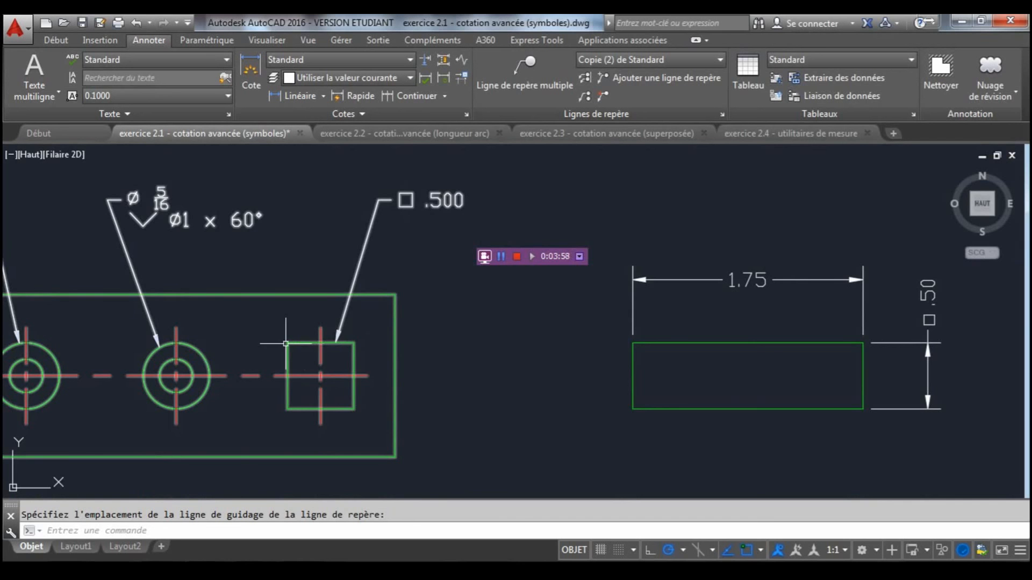
pyautogui.moveTo(407, 231); pyautogui.dragTo(395, 319, button='middle')
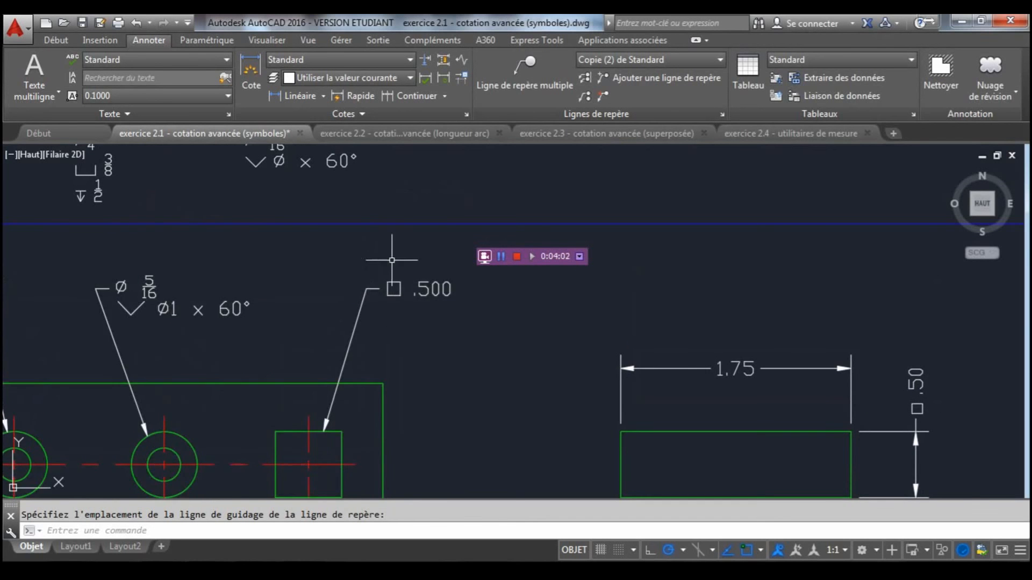
pyautogui.moveTo(411, 212); pyautogui.dragTo(390, 341, button='middle')
pyautogui.moveTo(401, 230); pyautogui.dragTo(400, 245, button='middle')
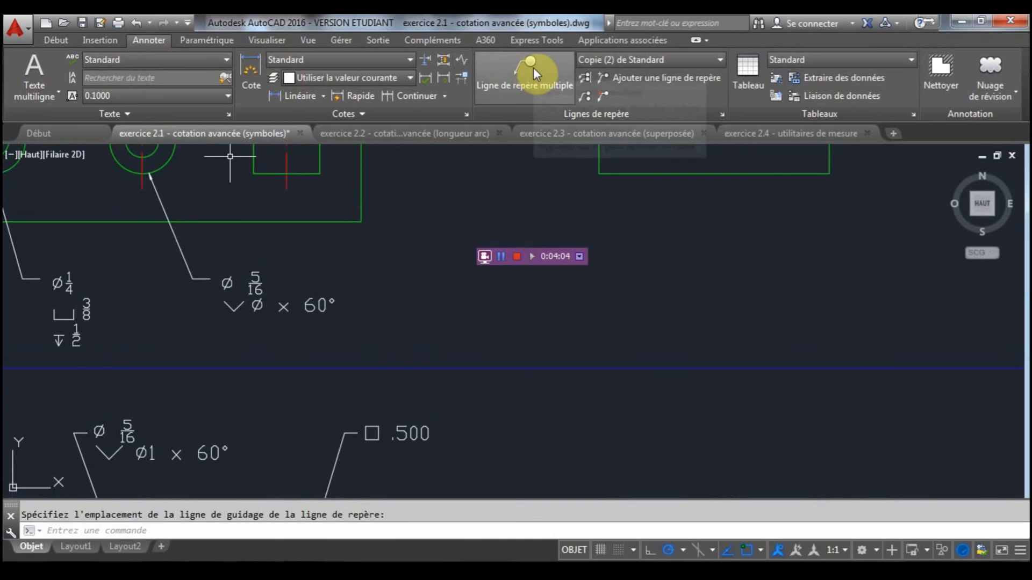
pyautogui.click(301, 173)
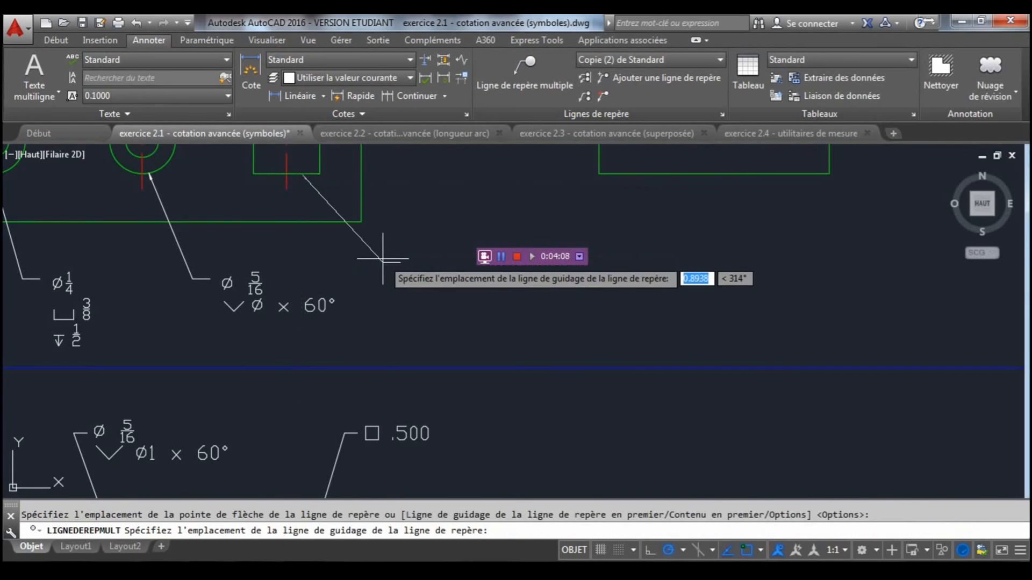
pyautogui.click(383, 257)
# Enter ".500" as the square's leader text, with a space and the text cursor in front of it.
pyautogui.moveTo(457, 327); pyautogui.dragTo(416, 268, button='middle')
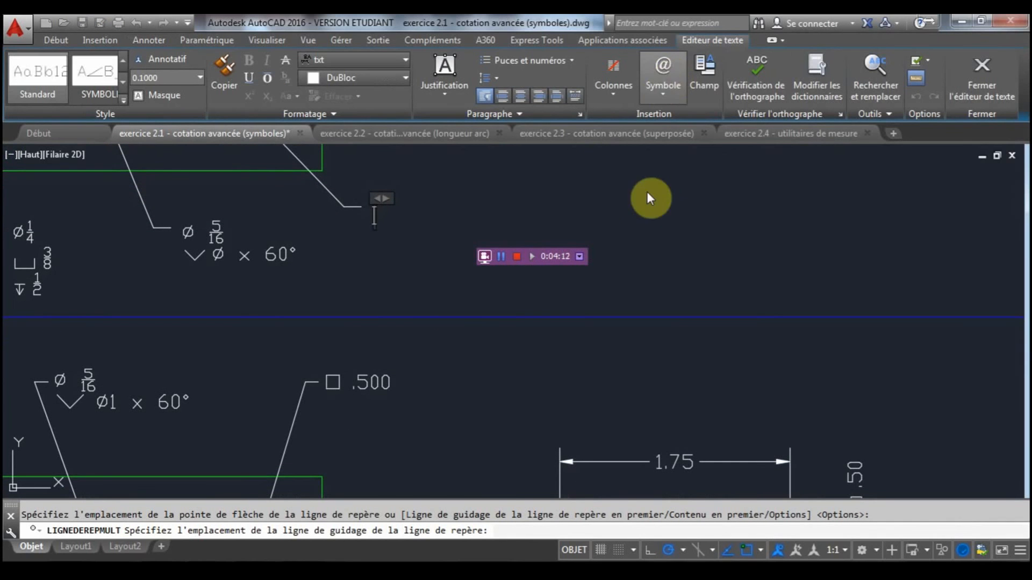
pyautogui.write('.')
pyautogui.write('.500')
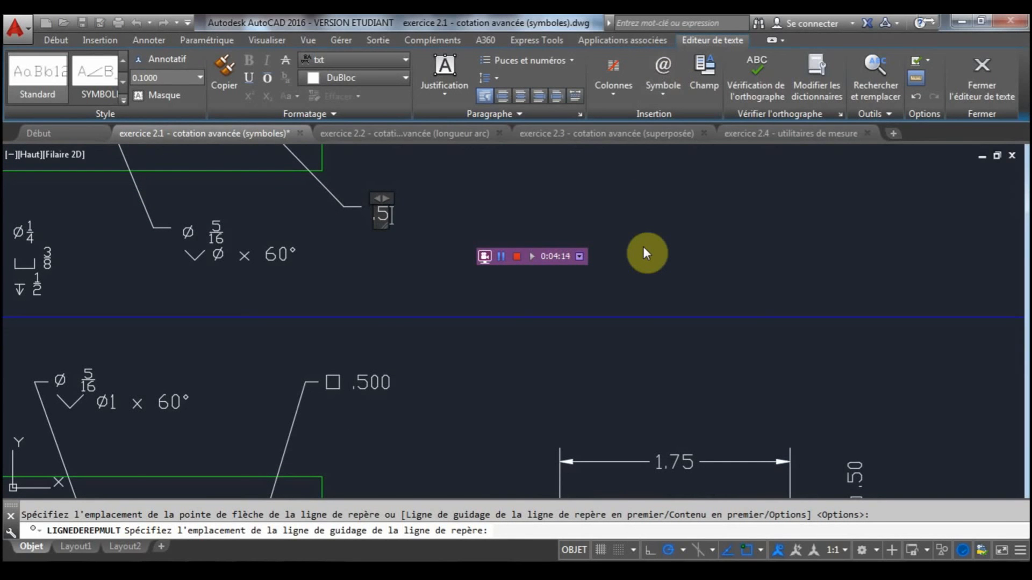
pyautogui.press('Left')
pyautogui.press('Left')
pyautogui.press('Left')
pyautogui.press('Left')
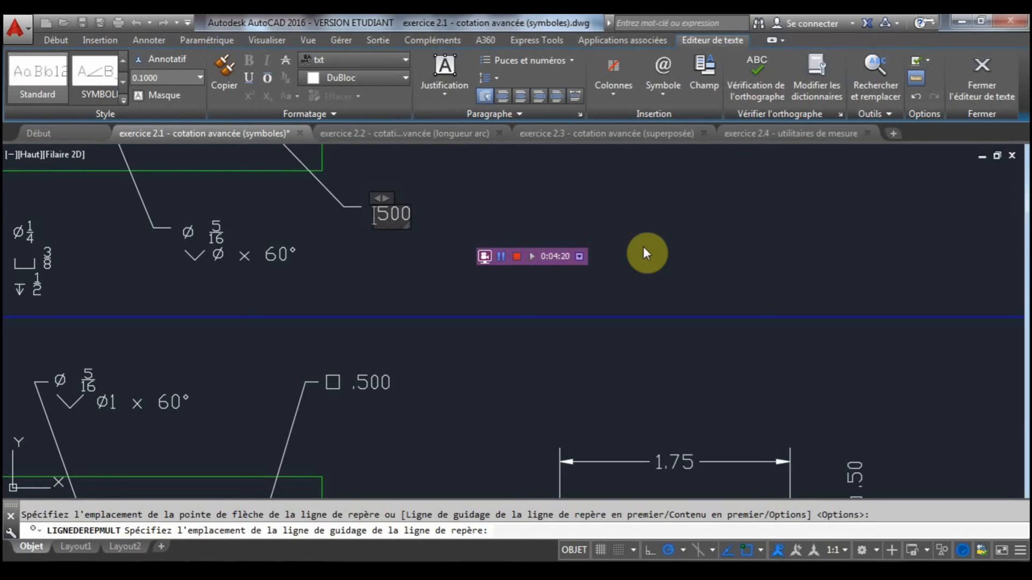
pyautogui.press('Left')
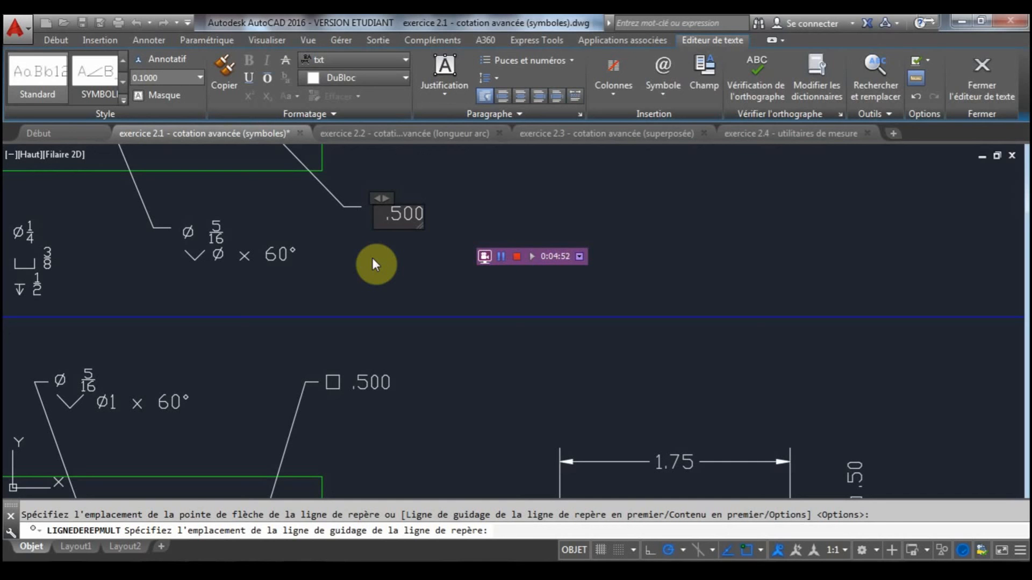
# Insert the GDT square symbol from the character map on the same line before .500 and close the text editor.
pyautogui.click(665, 92)
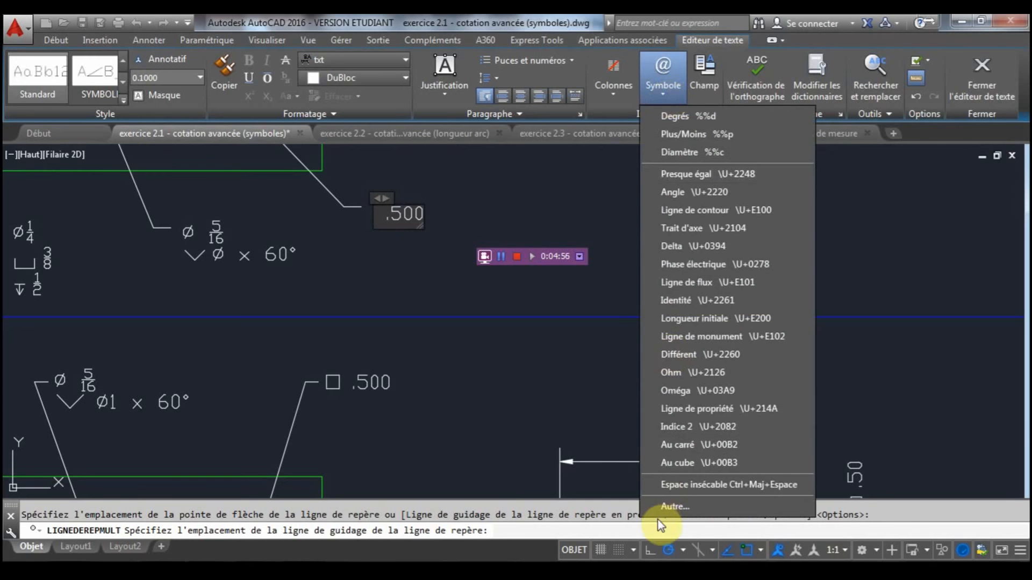
pyautogui.click(675, 507)
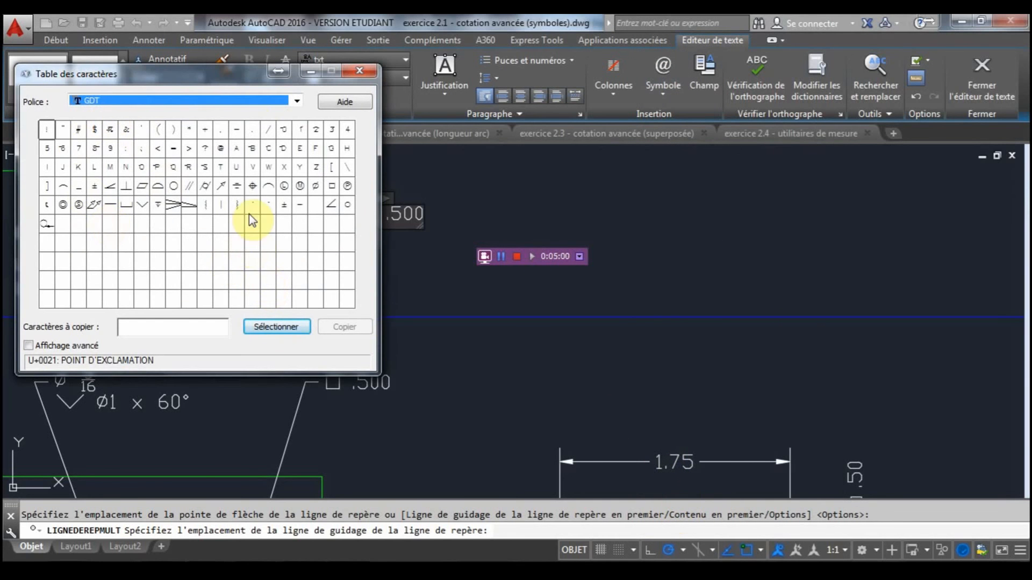
pyautogui.moveTo(306, 80)
pyautogui.mouseDown()
pyautogui.moveTo(611, 196)
pyautogui.moveTo(675, 136)
pyautogui.moveTo(747, 138)
pyautogui.mouseUp()
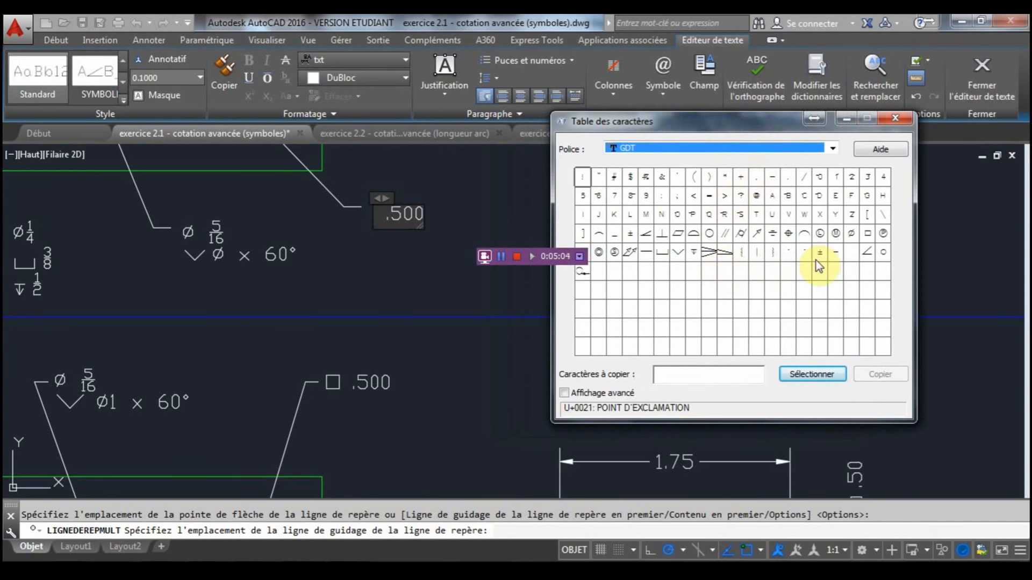
pyautogui.click(866, 233)
pyautogui.click(825, 372)
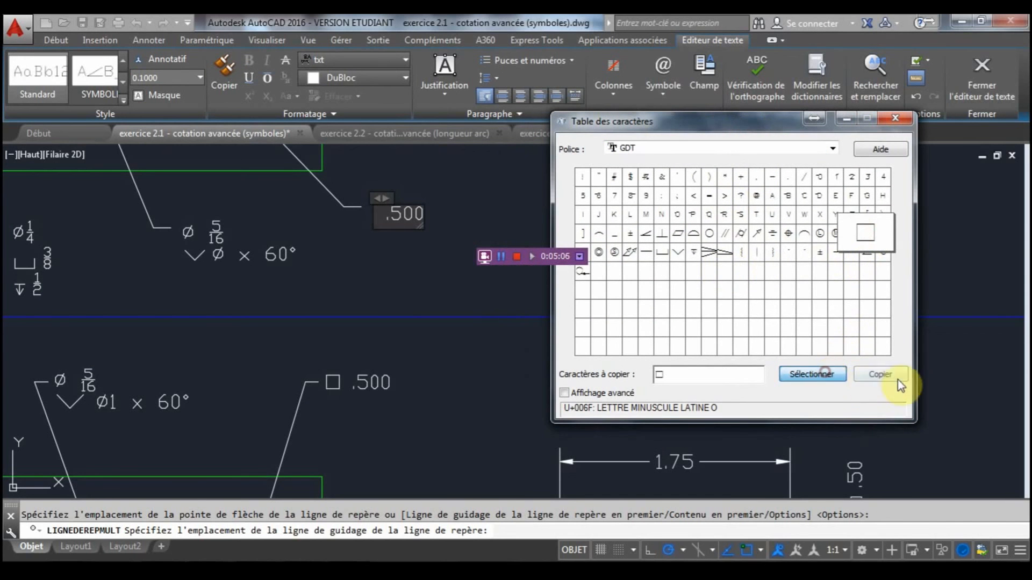
pyautogui.click(895, 379)
pyautogui.click(894, 117)
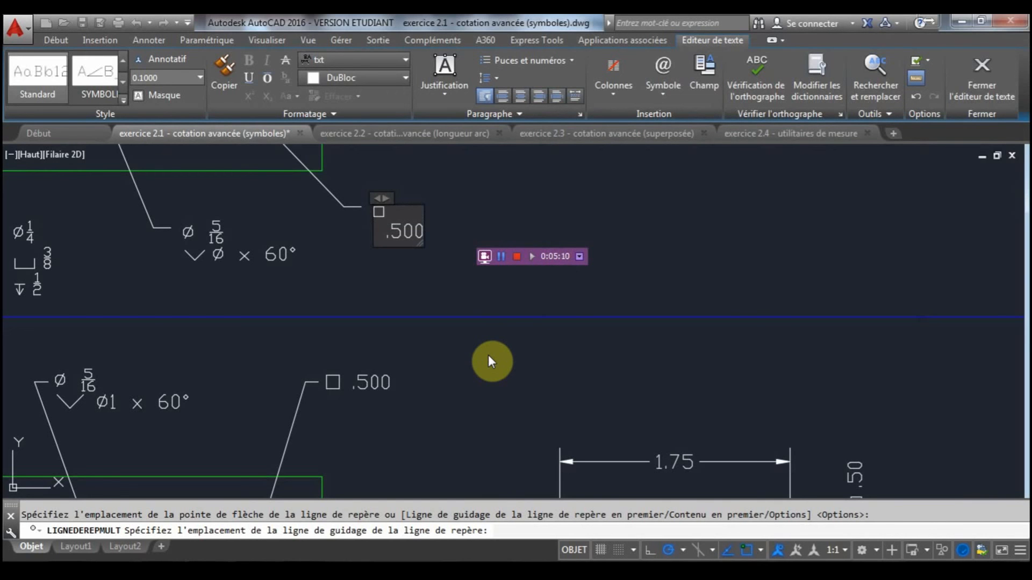
pyautogui.write('o')
pyautogui.click(376, 337)
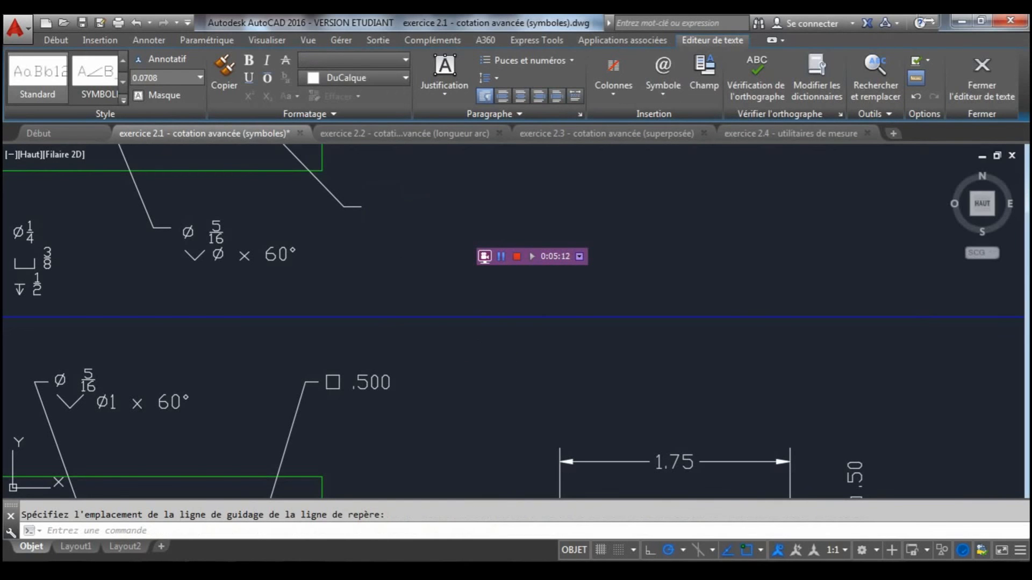
# Stretch the landing of the square's .500 leader to a point above the upper plate's right end.
pyautogui.scroll(-3, 403, 281)
pyautogui.moveTo(403, 281)
pyautogui.mouseDown(button='middle')
pyautogui.moveTo(402, 304)
pyautogui.moveTo(452, 319)
pyautogui.moveTo(368, 332)
pyautogui.mouseUp(button='middle')
pyautogui.scroll(2, 452, 318)
pyautogui.scroll(-4, 423, 327)
pyautogui.scroll(2, 368, 332)
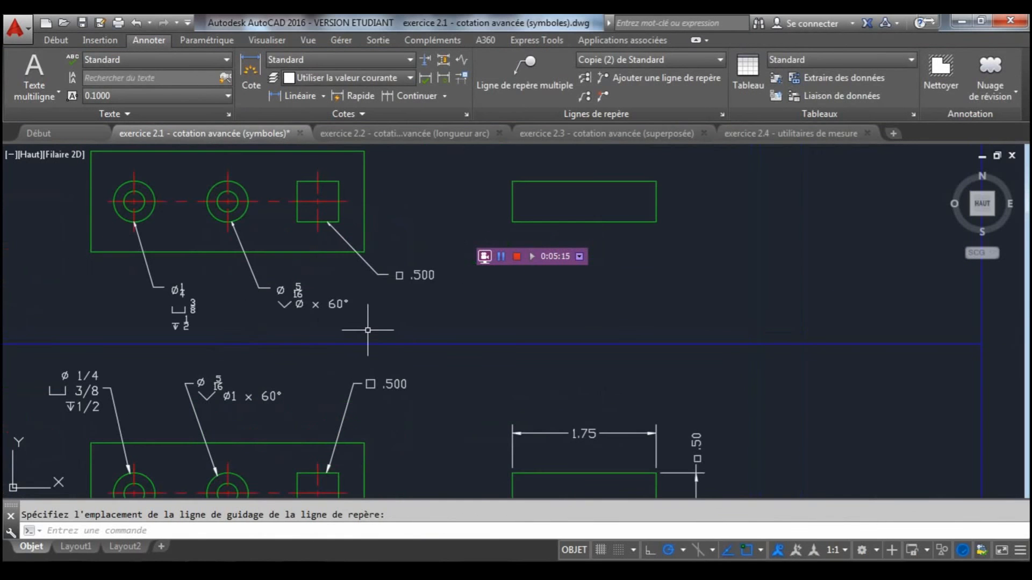
pyautogui.click(376, 273)
pyautogui.click(377, 274)
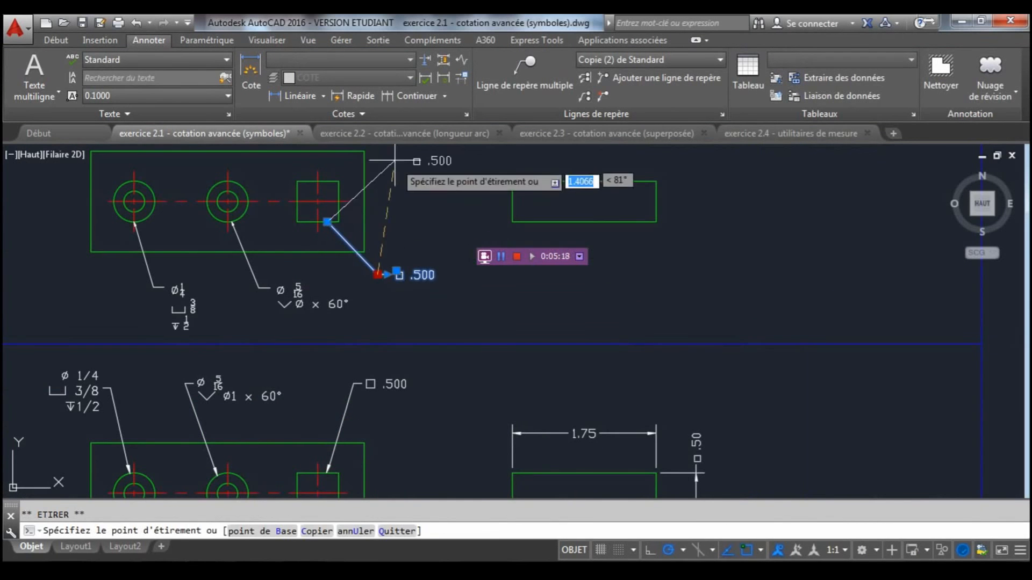
pyautogui.moveTo(386, 153); pyautogui.dragTo(374, 215, button='middle')
pyautogui.click(367, 190)
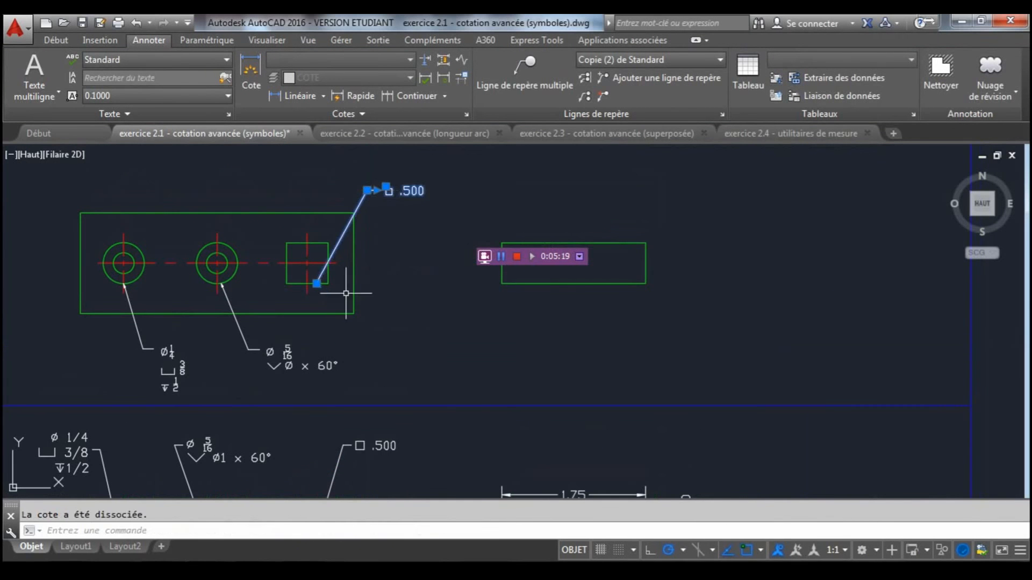
# Move the arrowhead of the .500 leader to the top edge of the square and deselect the leader.
pyautogui.click(316, 283)
pyautogui.click(316, 236)
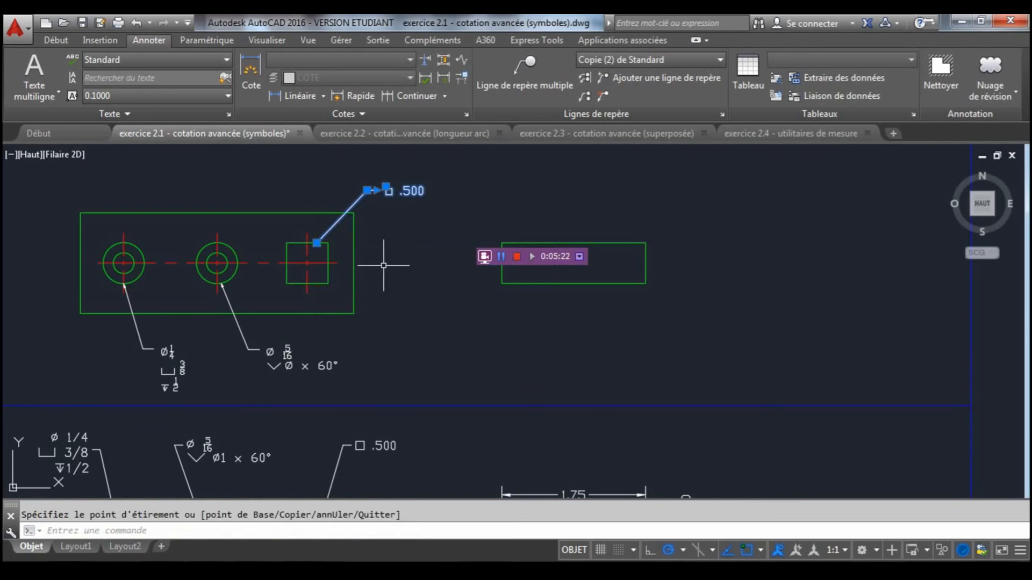
pyautogui.press('Escape')
pyautogui.scroll(-3, 385, 257)
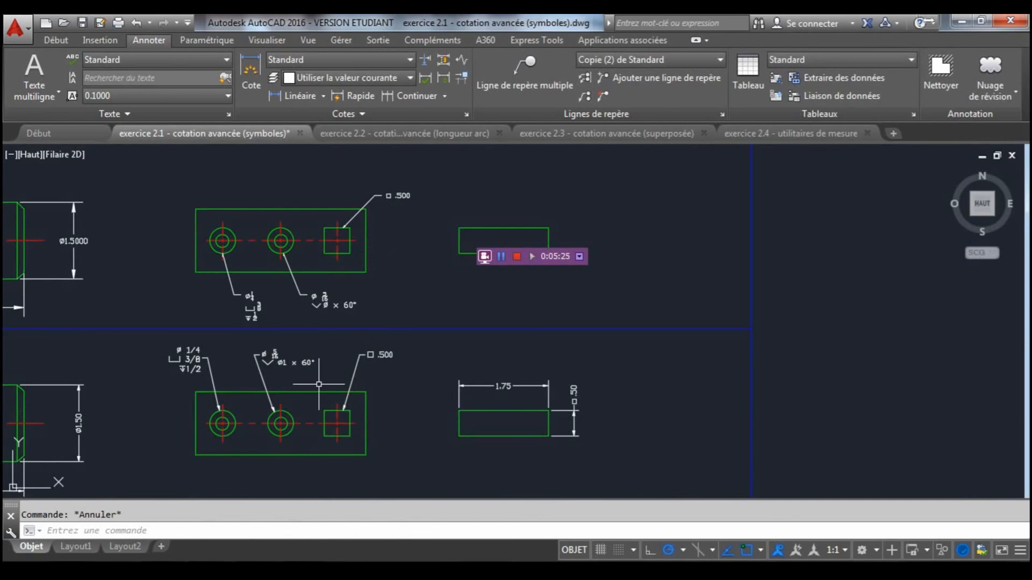
pyautogui.scroll(2, 370, 360)
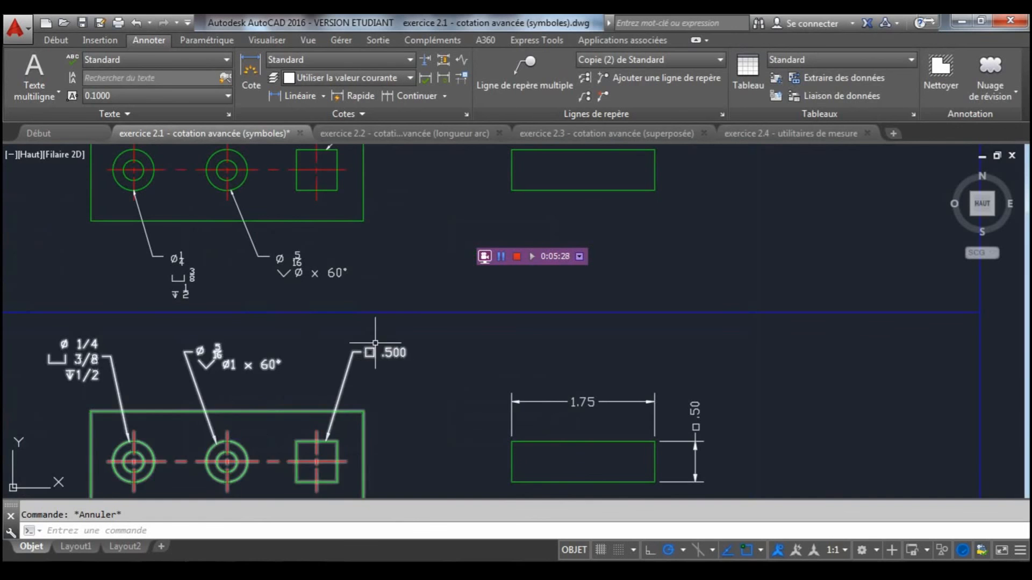
# Add a horizontal linear dimension to the width of the upper plain rectangle, placed below its bottom edge.
pyautogui.moveTo(419, 286)
pyautogui.mouseDown(button='middle')
pyautogui.moveTo(166, 281)
pyautogui.moveTo(156, 295)
pyautogui.mouseUp(button='middle')
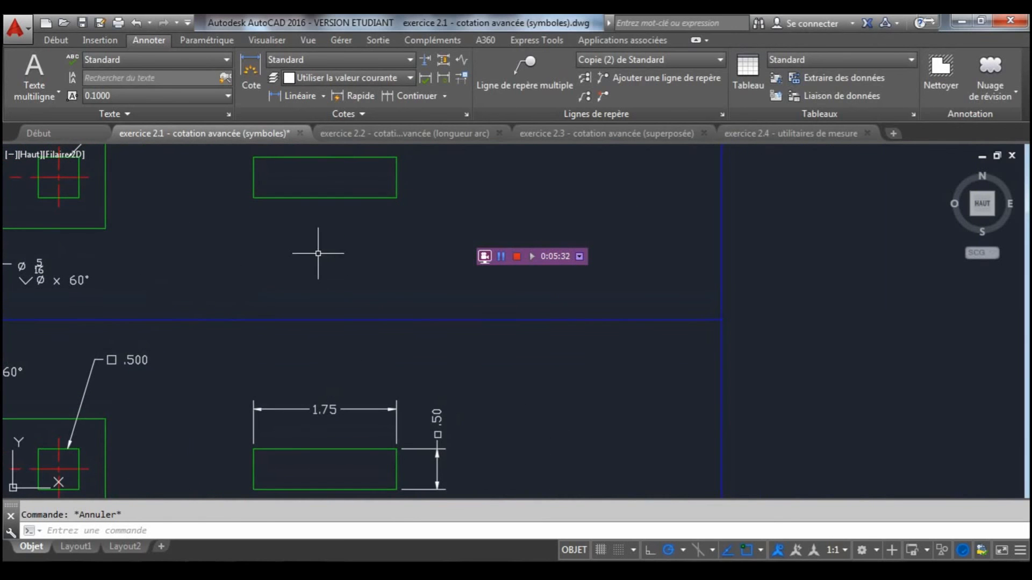
pyautogui.click(266, 87)
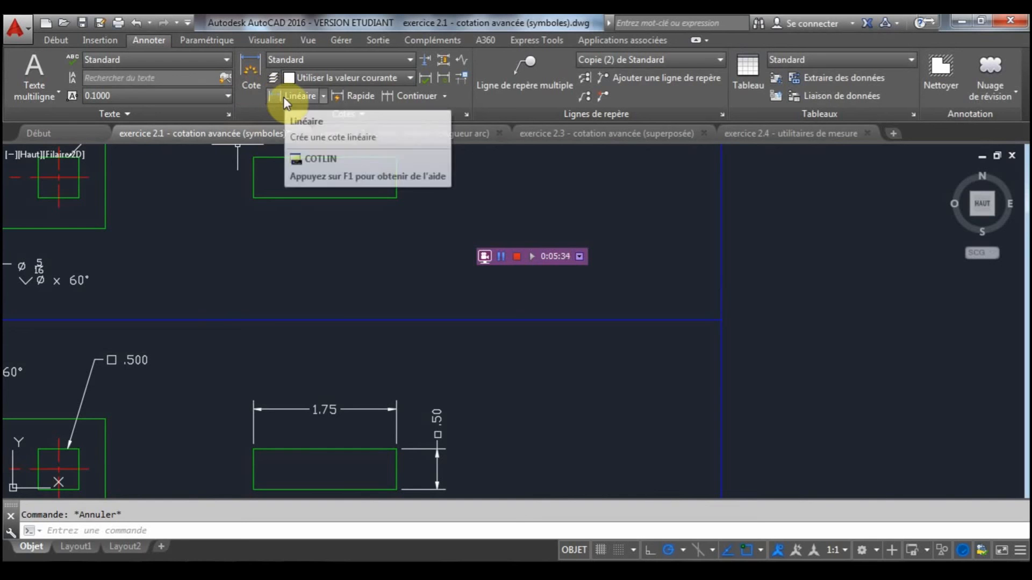
pyautogui.click(283, 97)
pyautogui.click(253, 198)
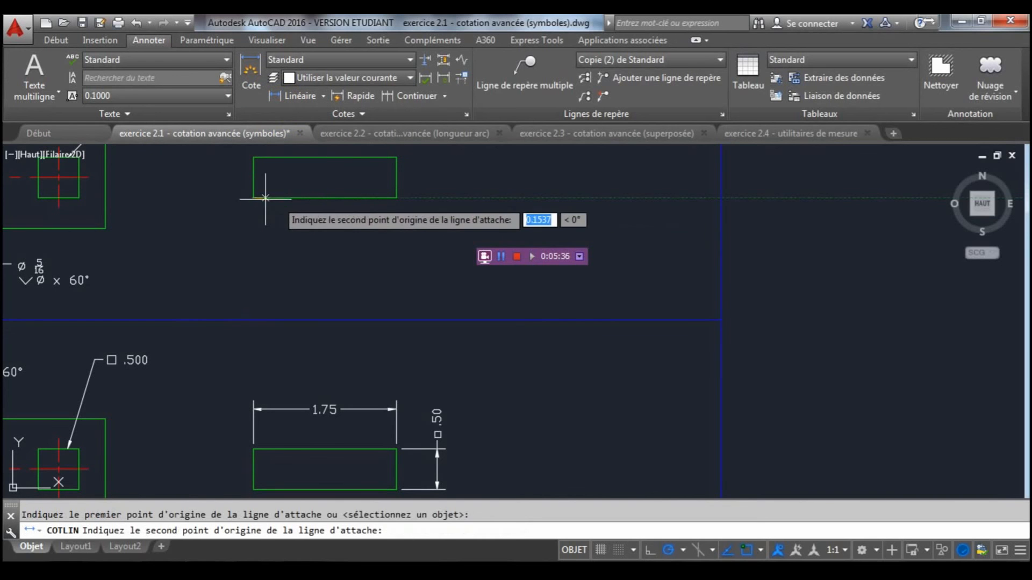
pyautogui.click(396, 197)
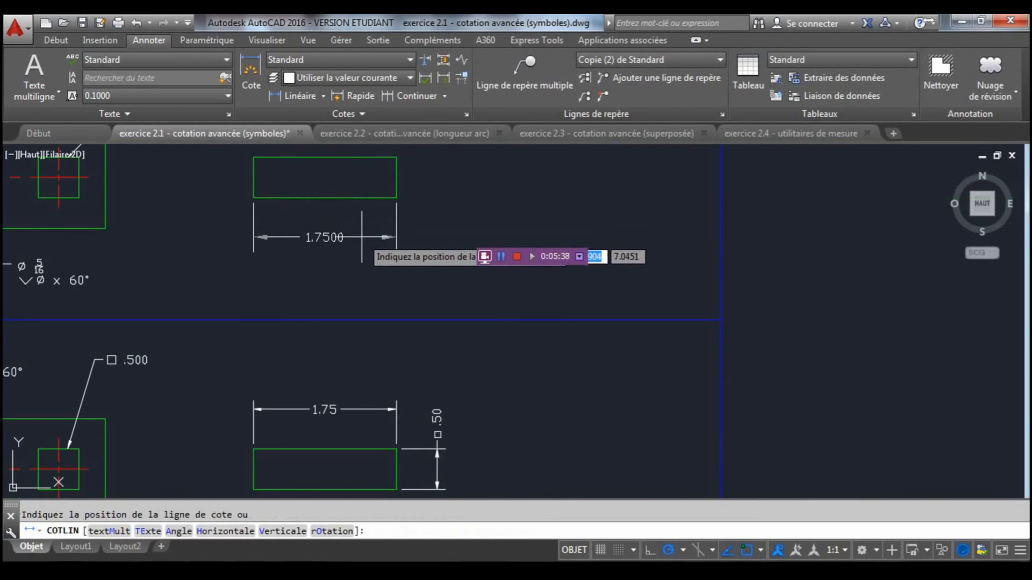
pyautogui.click(397, 230)
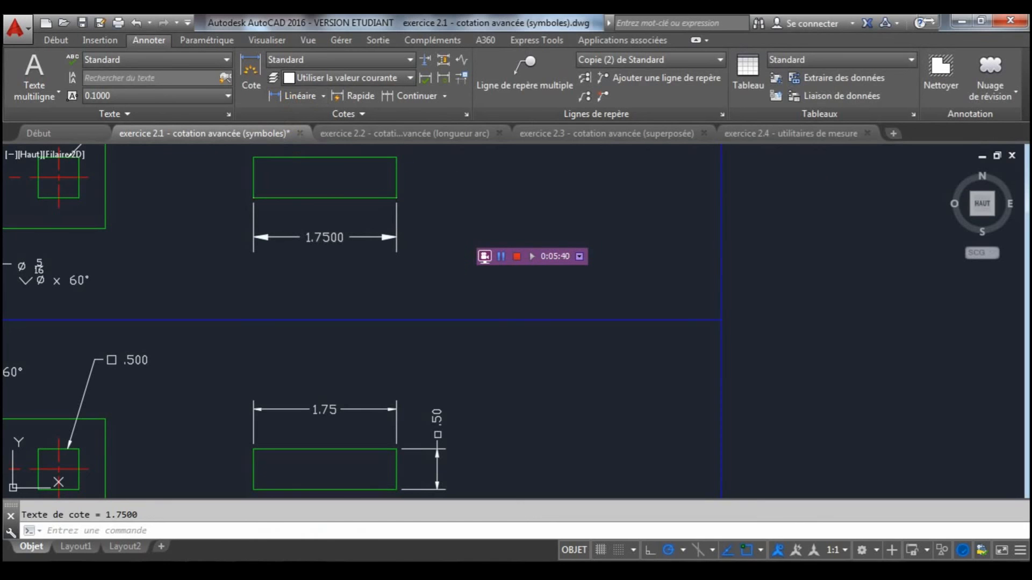
# Add a vertical linear dimension to the height of the same rectangle, placed beyond its right edge.
pyautogui.click(293, 96)
pyautogui.click(396, 157)
pyautogui.click(396, 198)
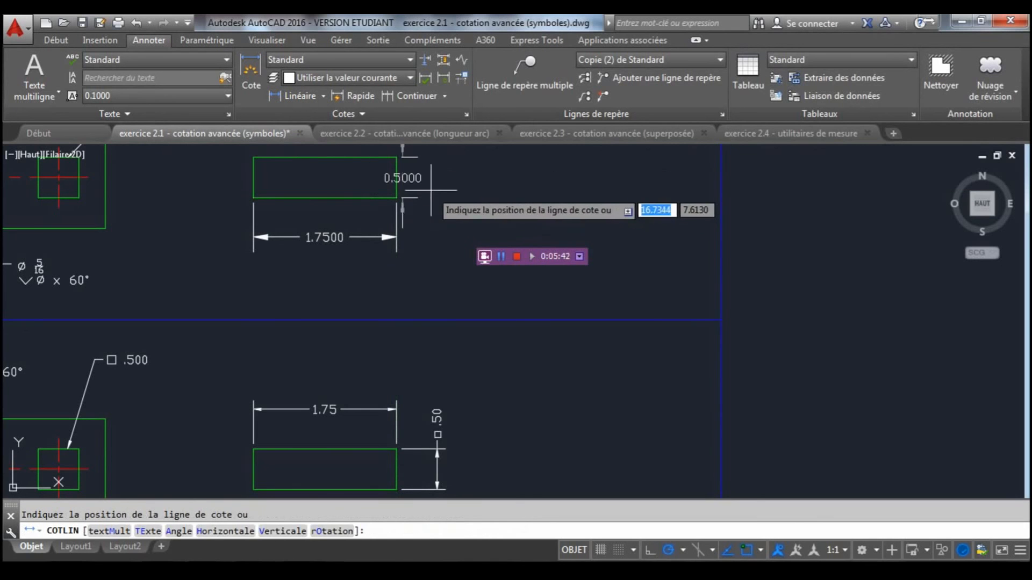
pyautogui.click(460, 196)
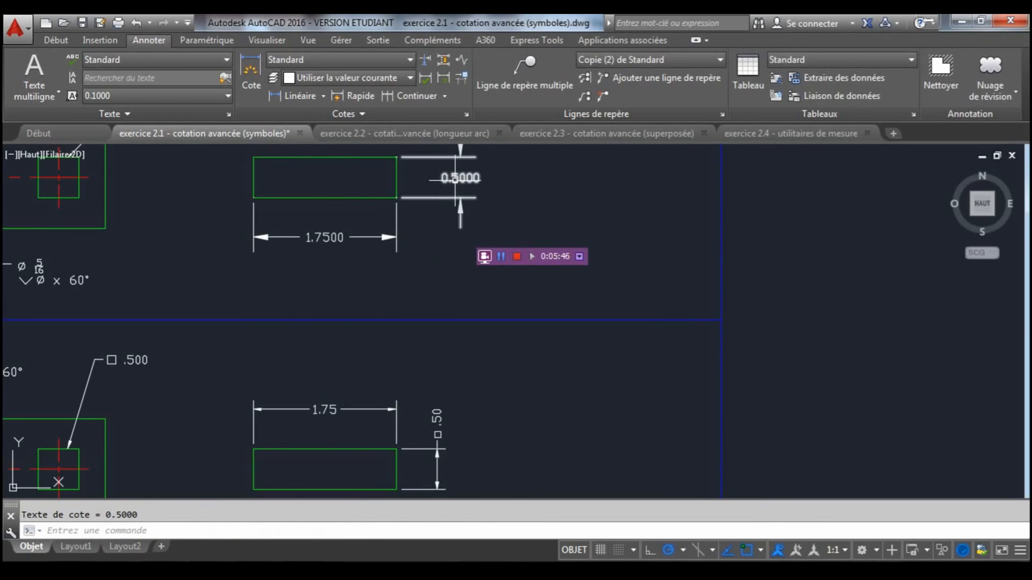
# Open the rectangle's height dimension text with the cursor in front of its value, and copy the GDT square symbol from the character map.
pyautogui.doubleClick(454, 181)
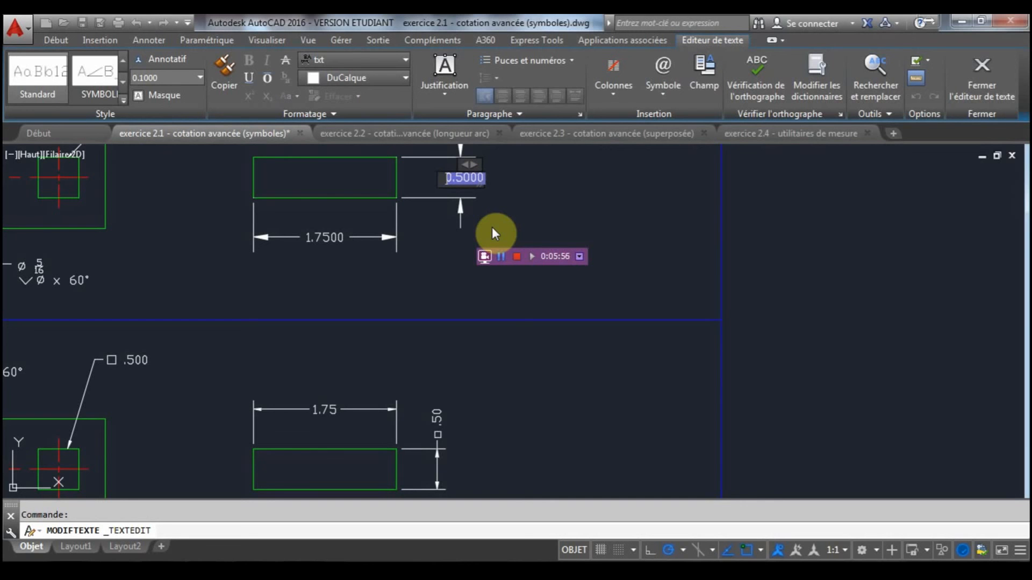
pyautogui.press('Left')
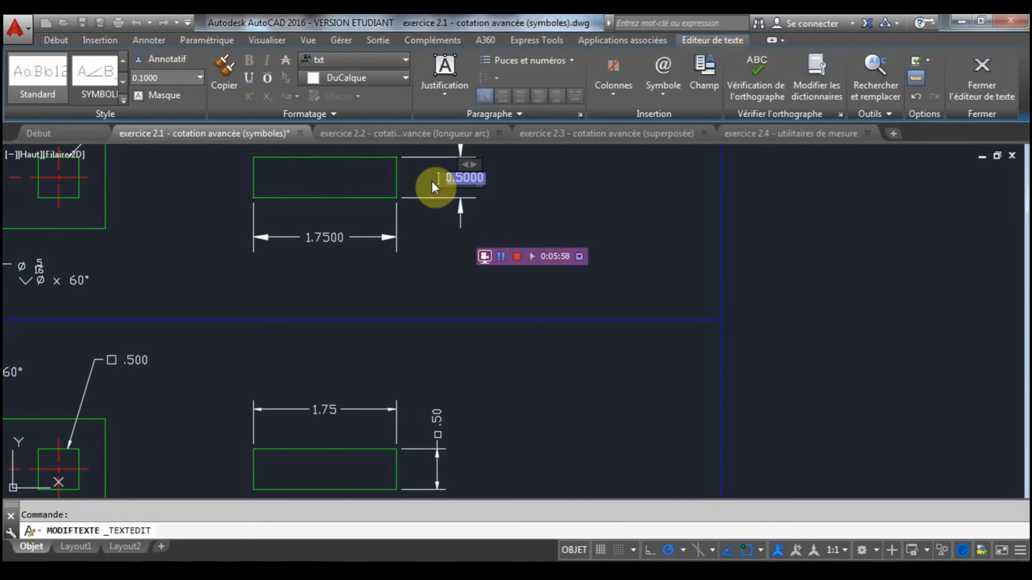
pyautogui.scroll(2, 433, 180)
pyautogui.moveTo(398, 215); pyautogui.dragTo(324, 279, button='middle')
pyautogui.scroll(2, 331, 264)
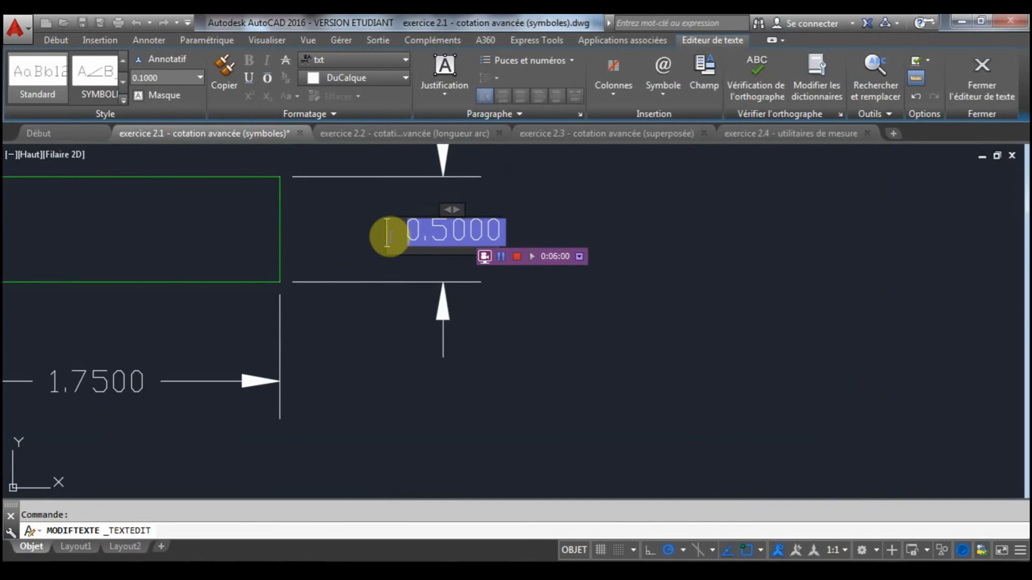
pyautogui.click(661, 93)
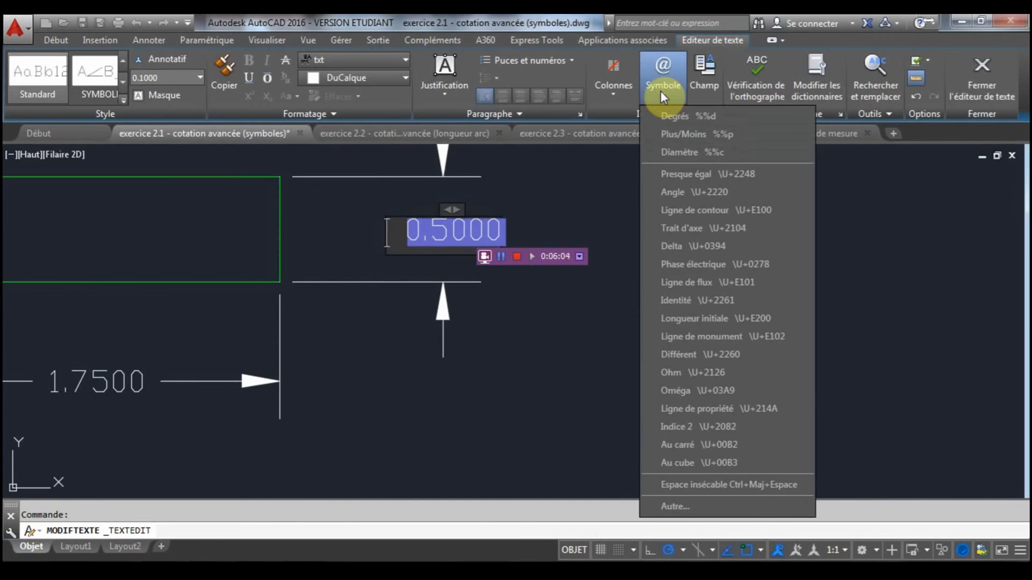
pyautogui.click(678, 505)
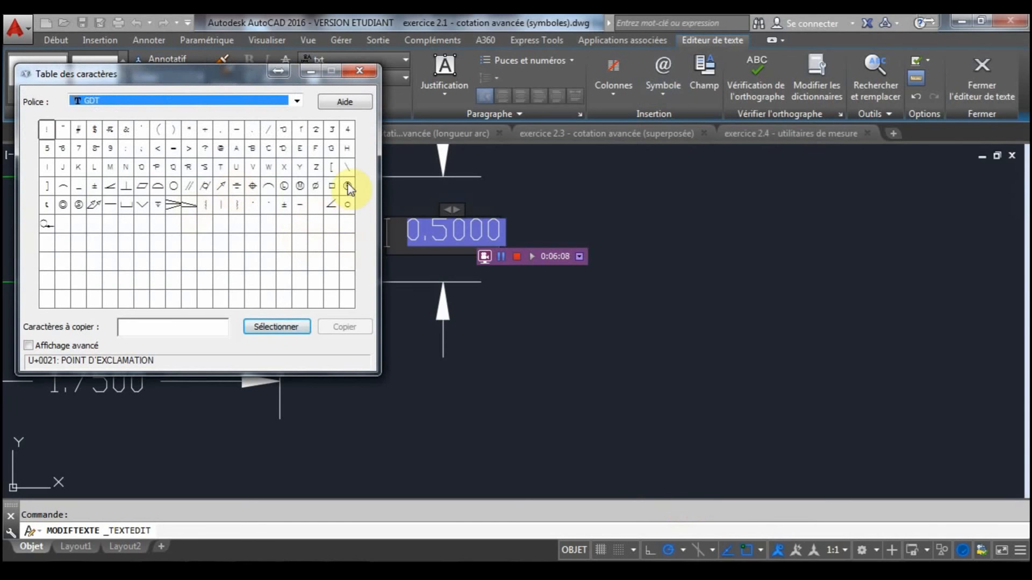
pyautogui.click(330, 186)
pyautogui.click(288, 328)
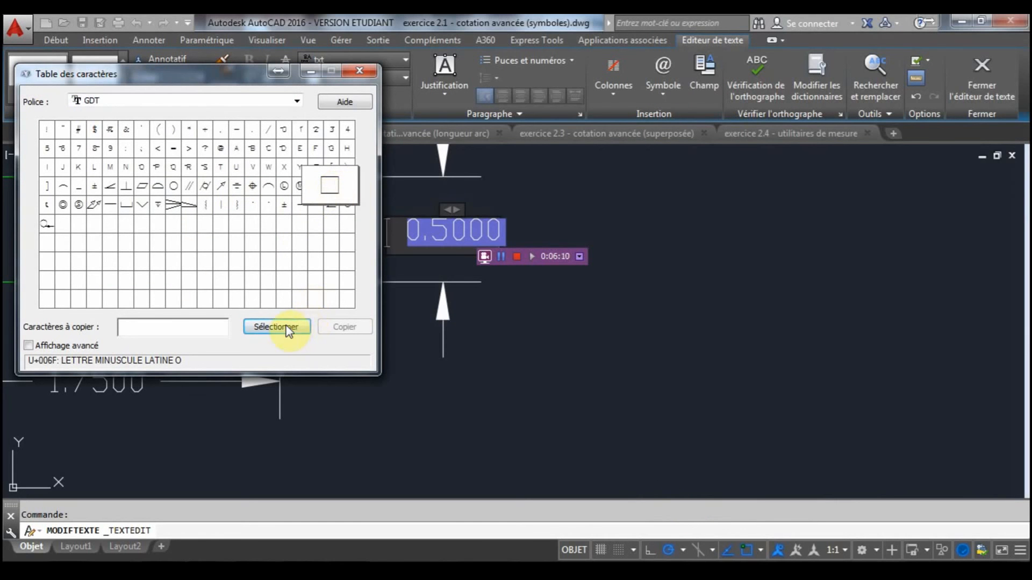
pyautogui.click(344, 327)
# Paste the square symbol in front of the height dimension's value, keep both on one line, and close the text editor.
pyautogui.click(388, 91)
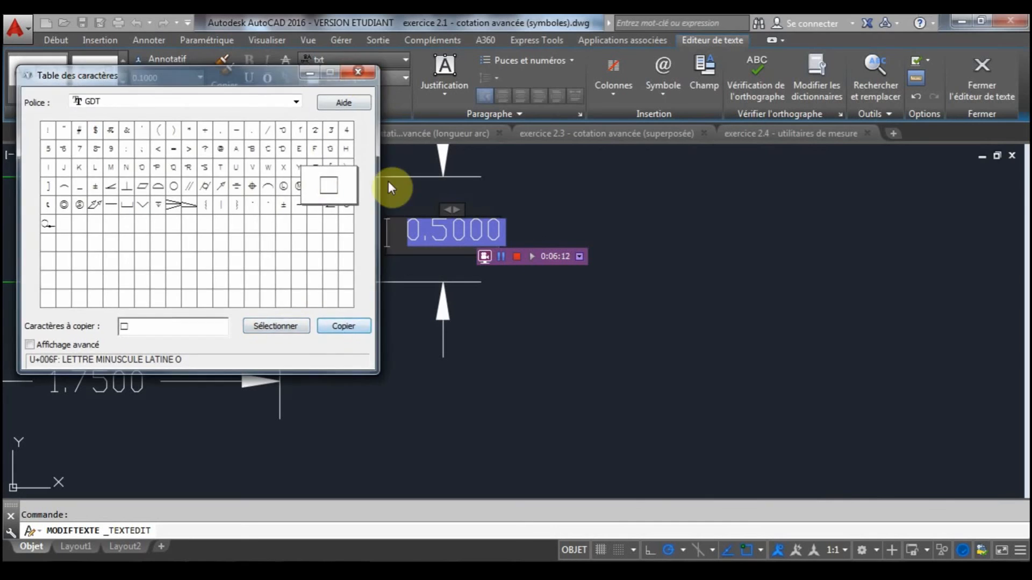
pyautogui.write('□')
pyautogui.press('Return')
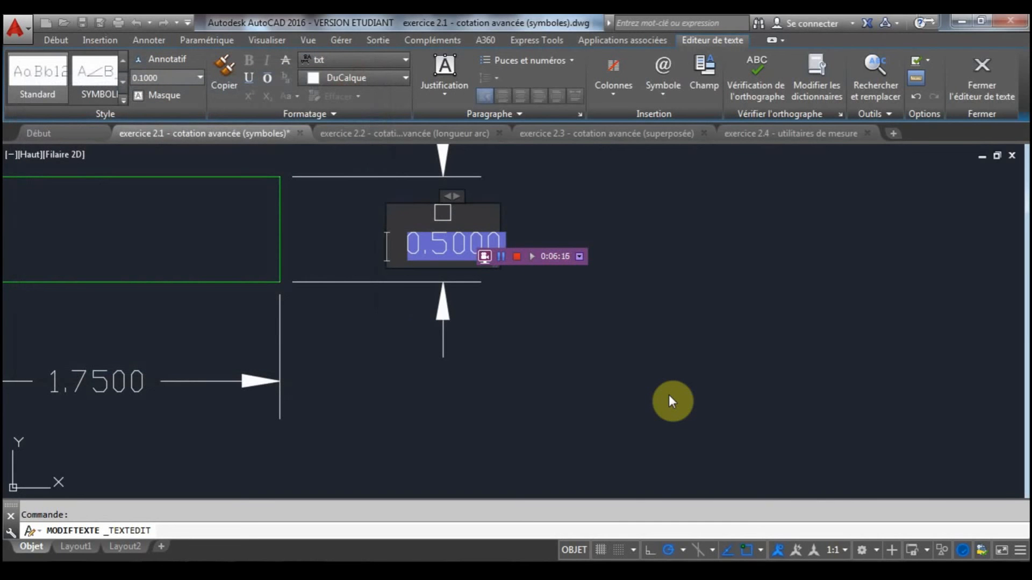
pyautogui.press('BackSpace')
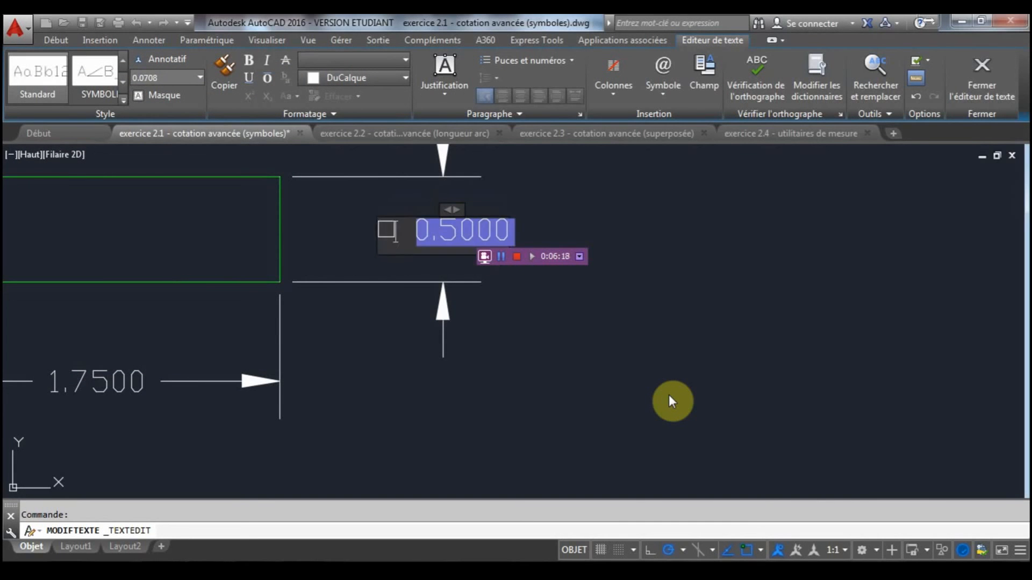
pyautogui.click(973, 84)
pyautogui.scroll(-5, 725, 258)
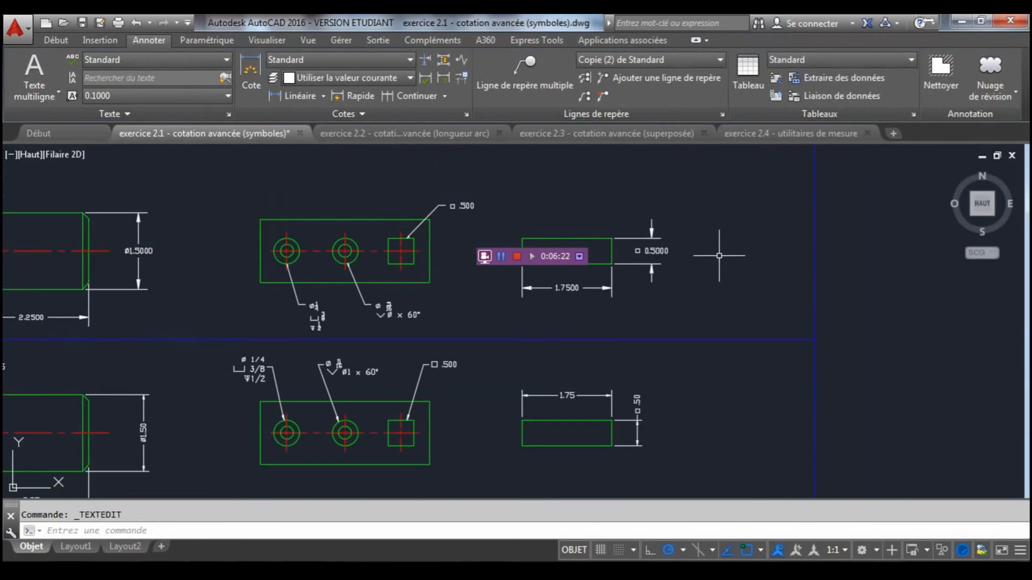